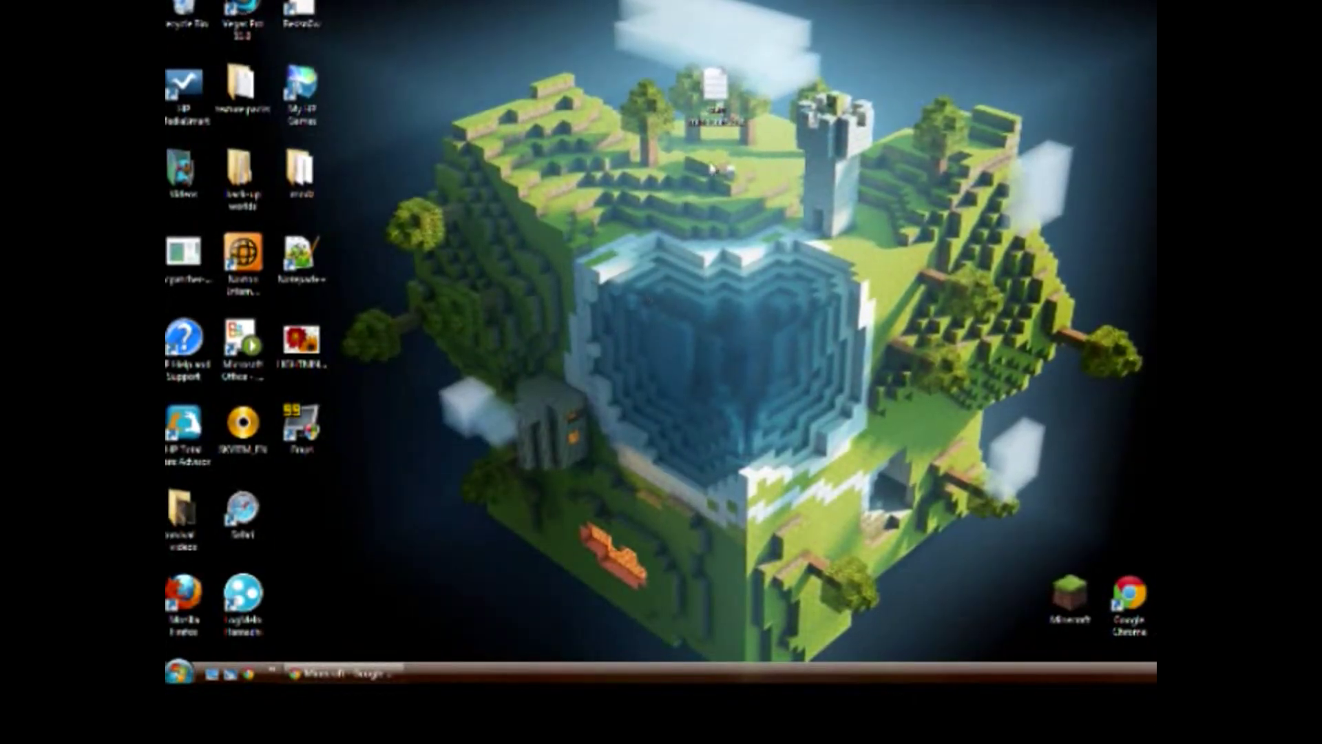
Step: Create a new text document named Test on the desktop, open it once in Notepad and close it
right_click(626, 222)
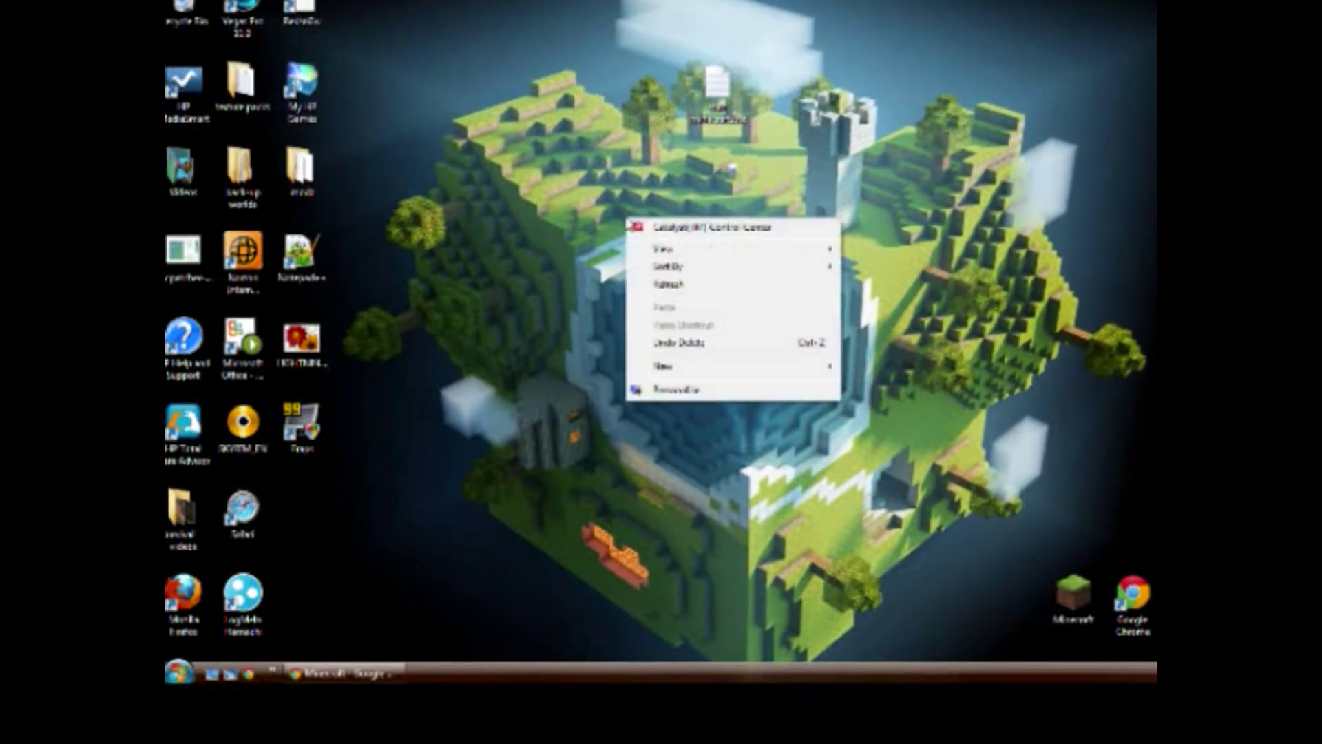
mouse_move(695, 366)
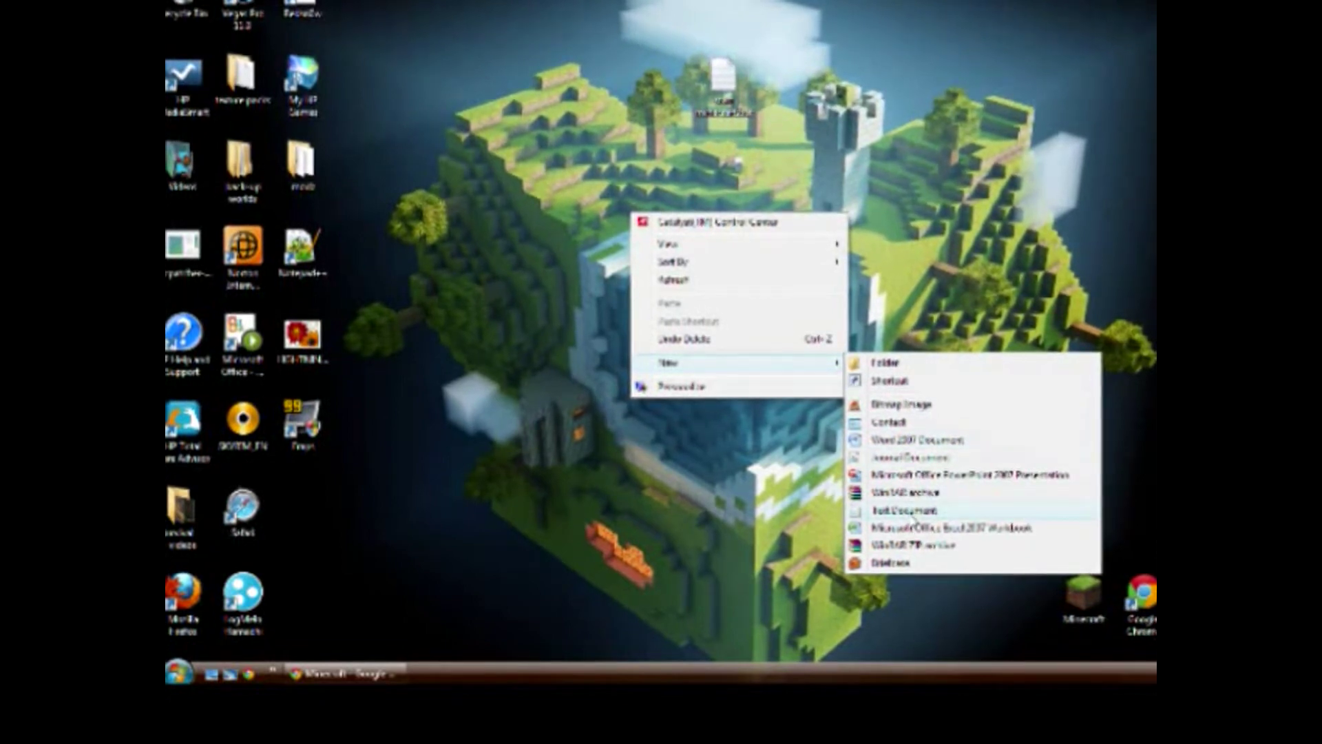
left_click(908, 510)
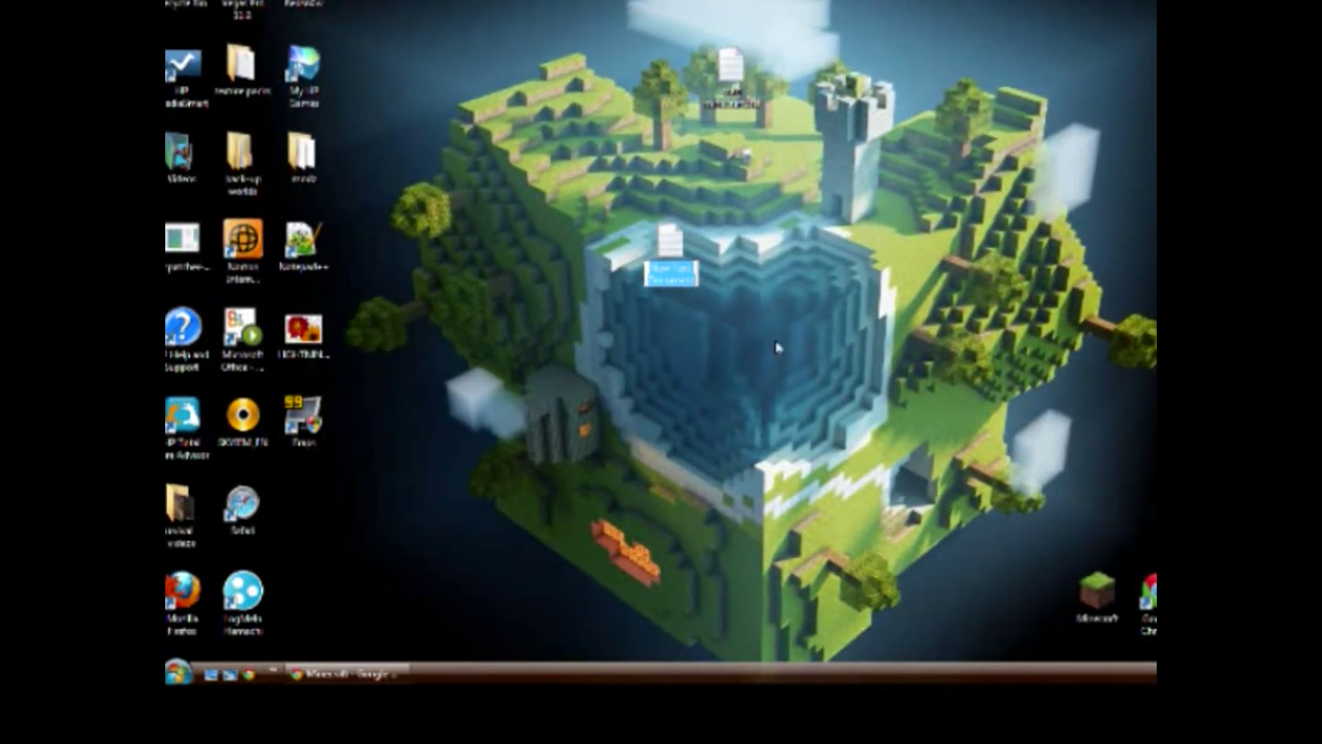
type("tq")
key("BackSpace")
key("Return")
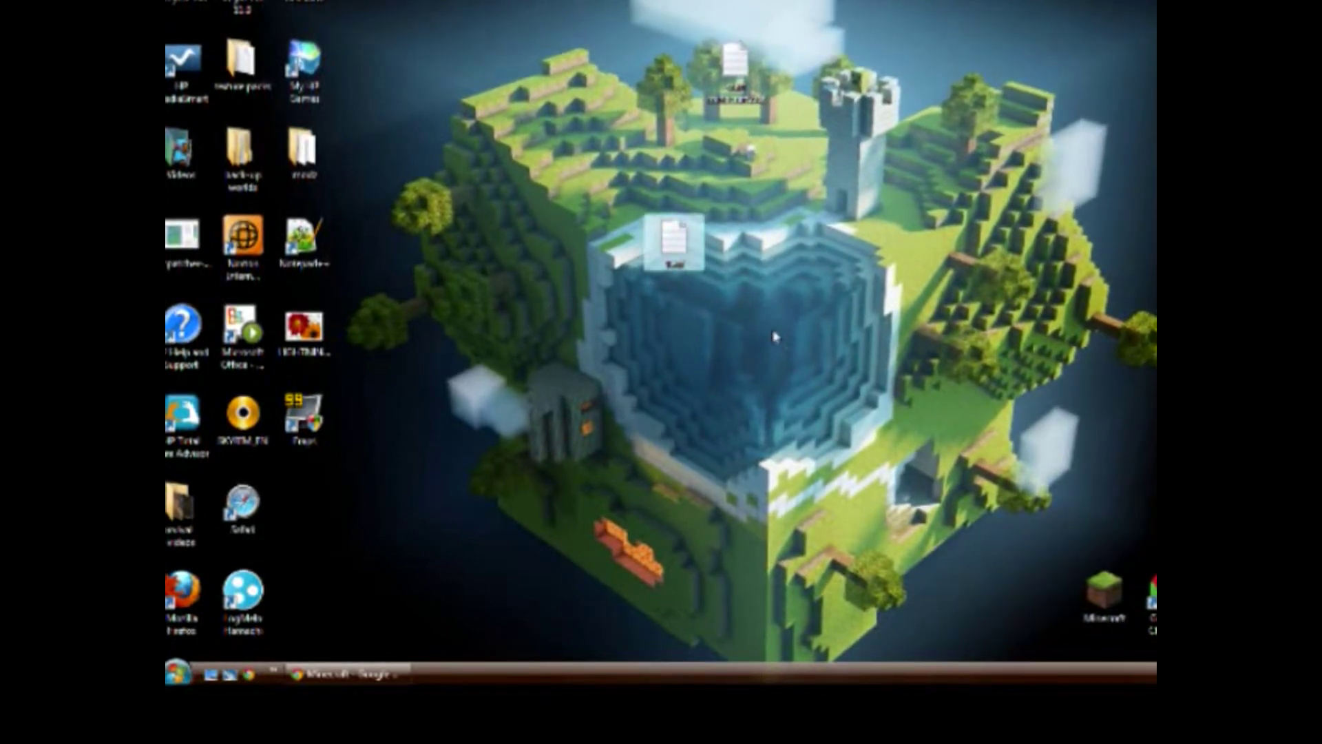
double_click(675, 242)
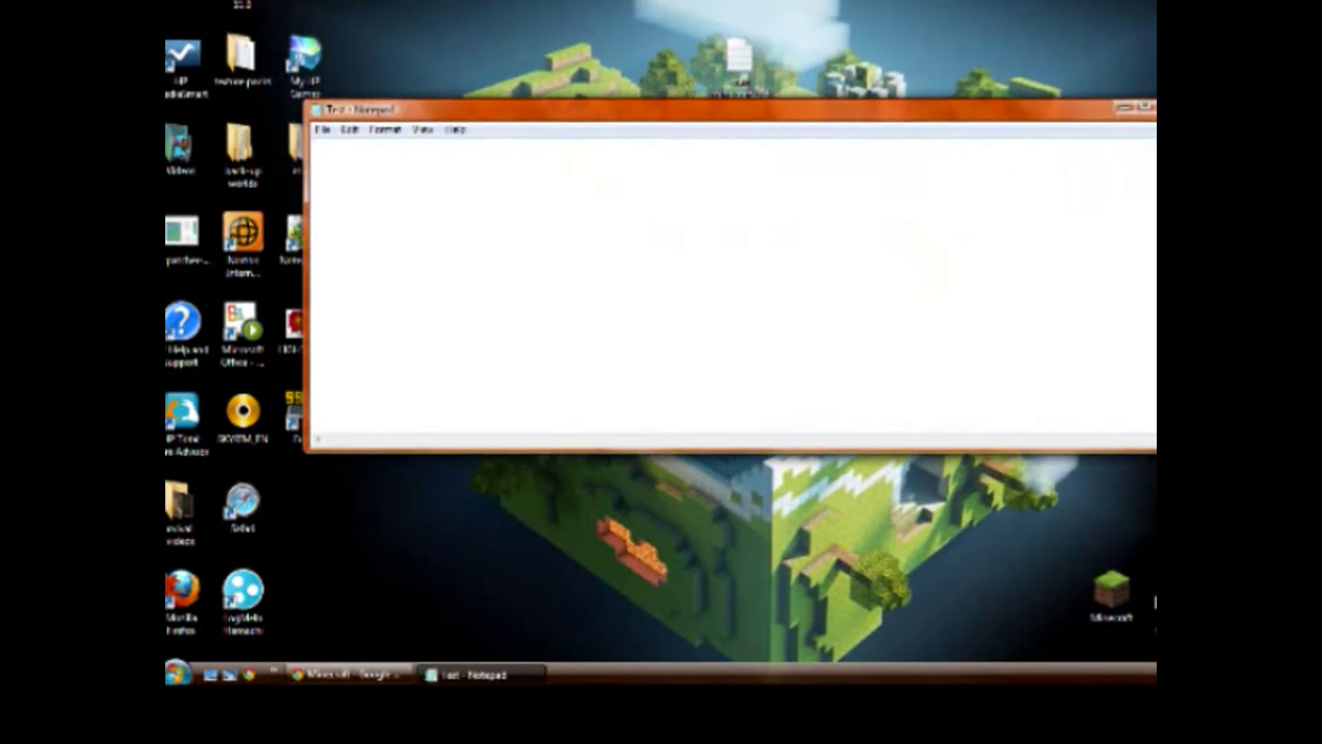
key("alt+F4")
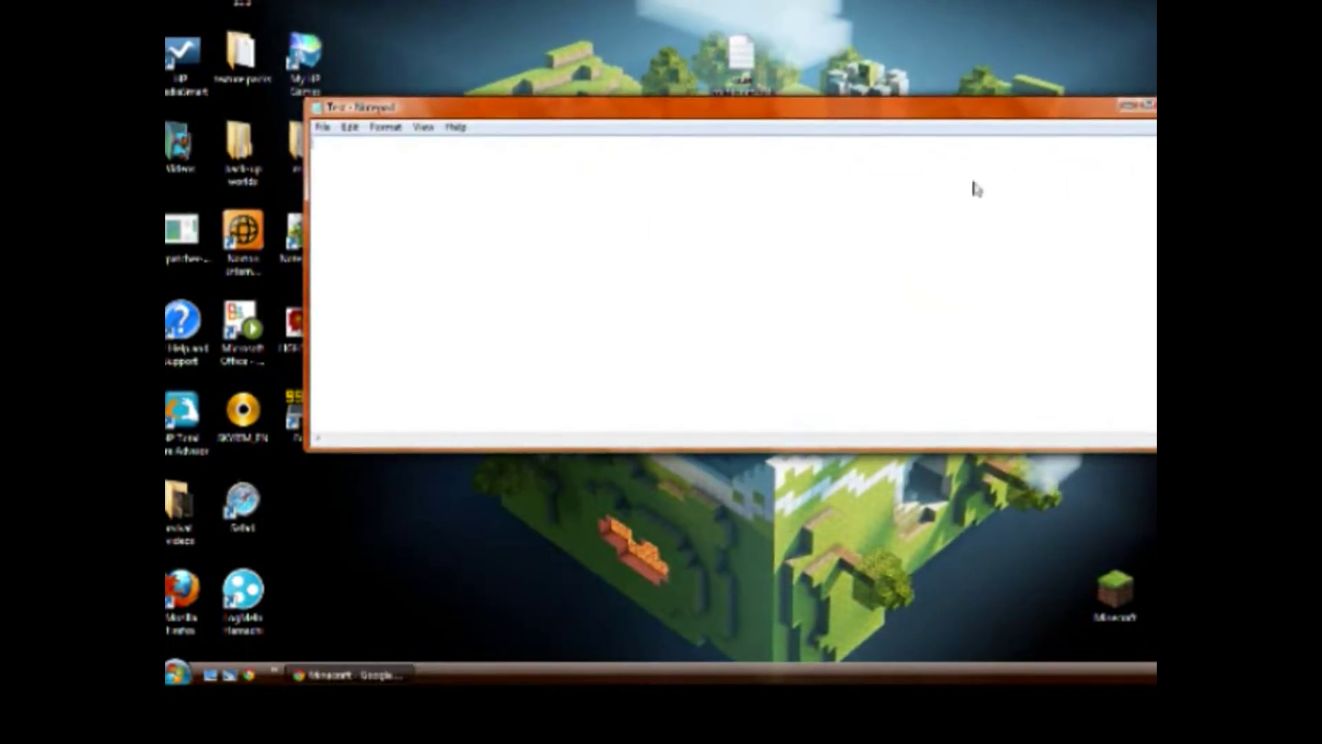
Step: Copy the javaw launch command from the start minecraft.bat document and paste it into the empty Test document
double_click(743, 60)
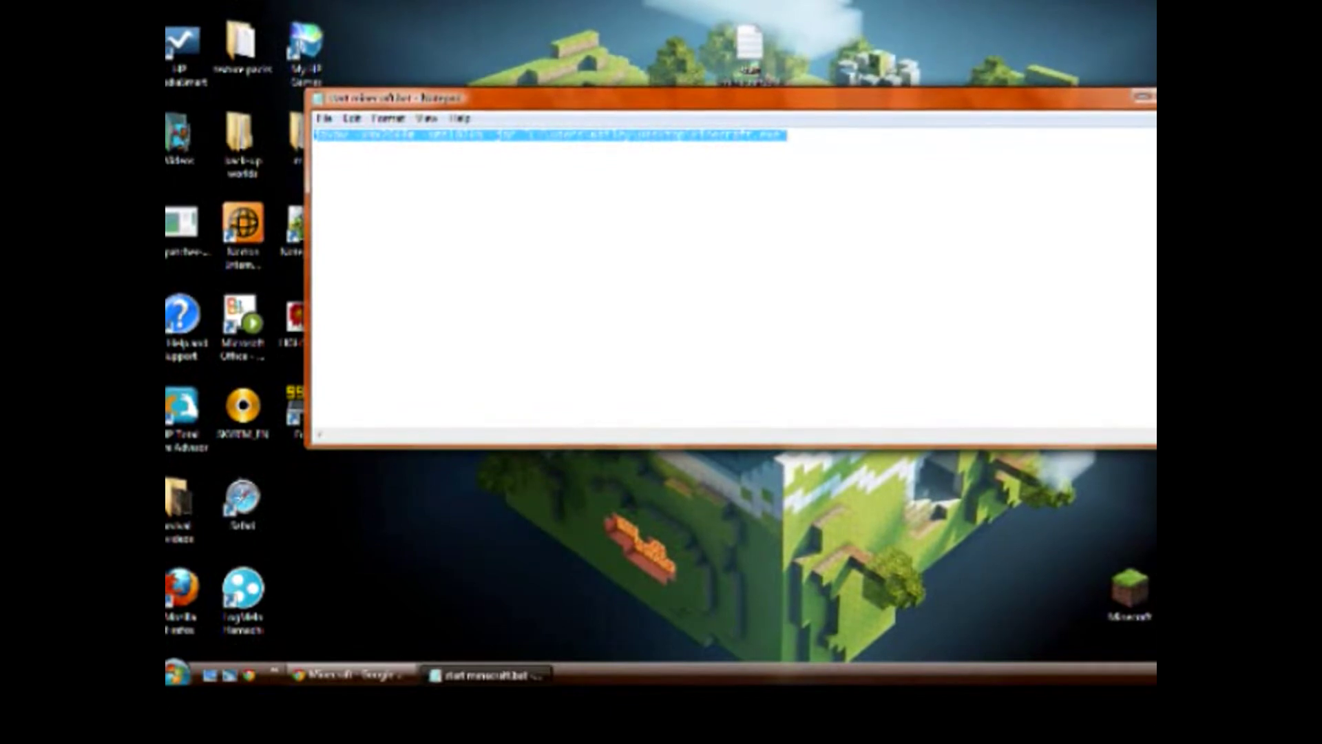
right_click(634, 135)
left_click(671, 184)
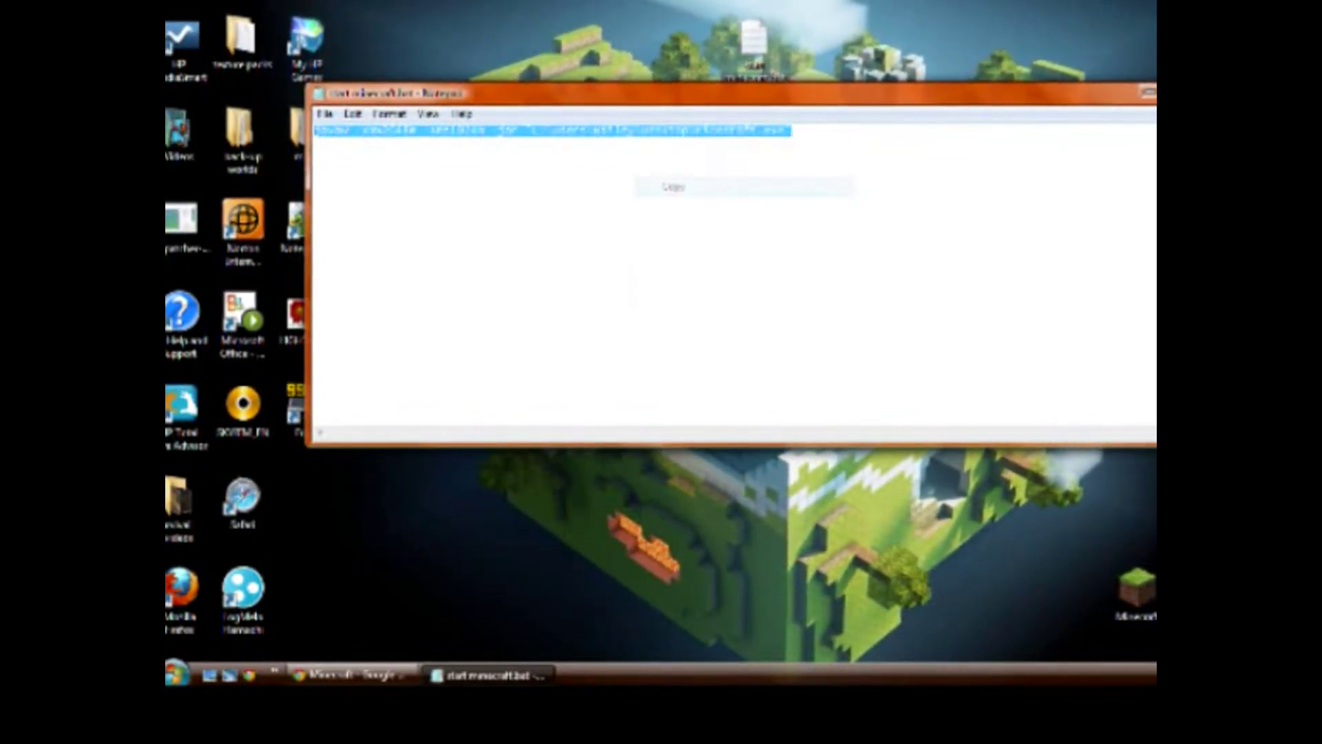
key("alt+F4")
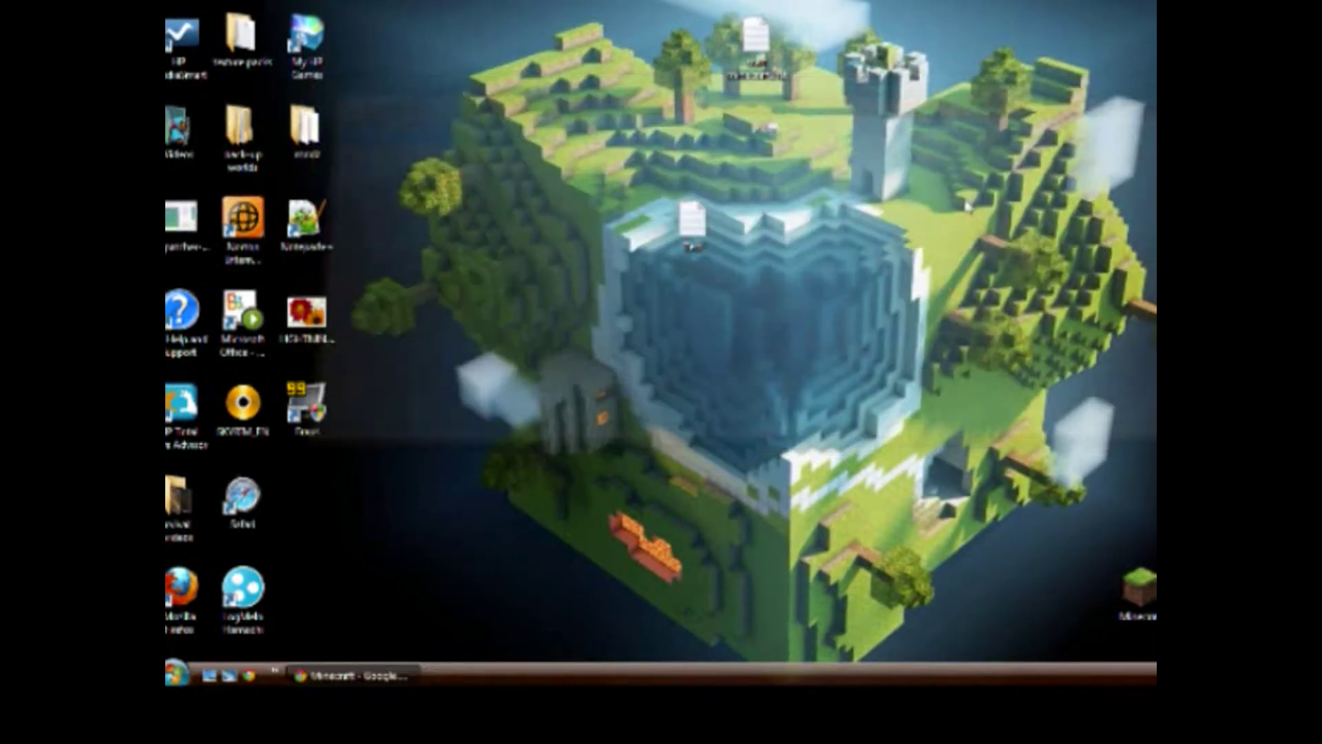
double_click(694, 221)
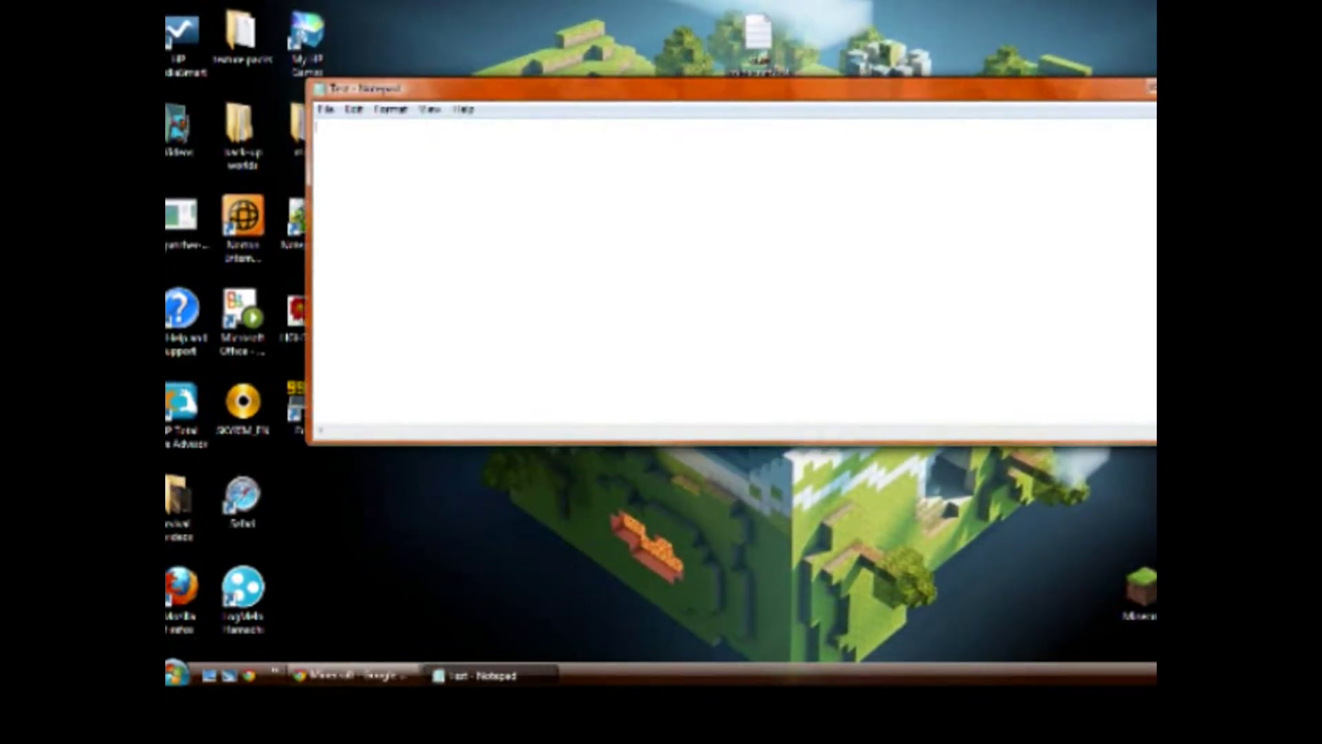
right_click(625, 165)
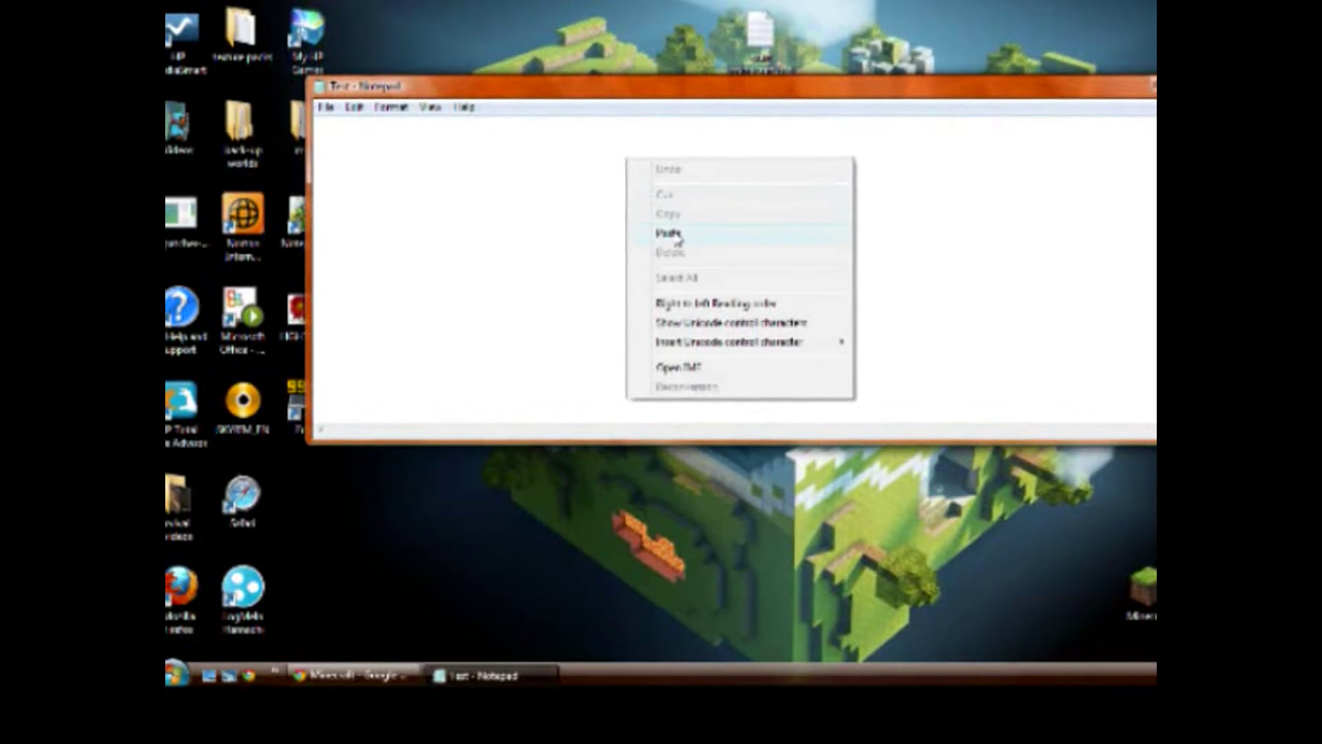
left_click(651, 235)
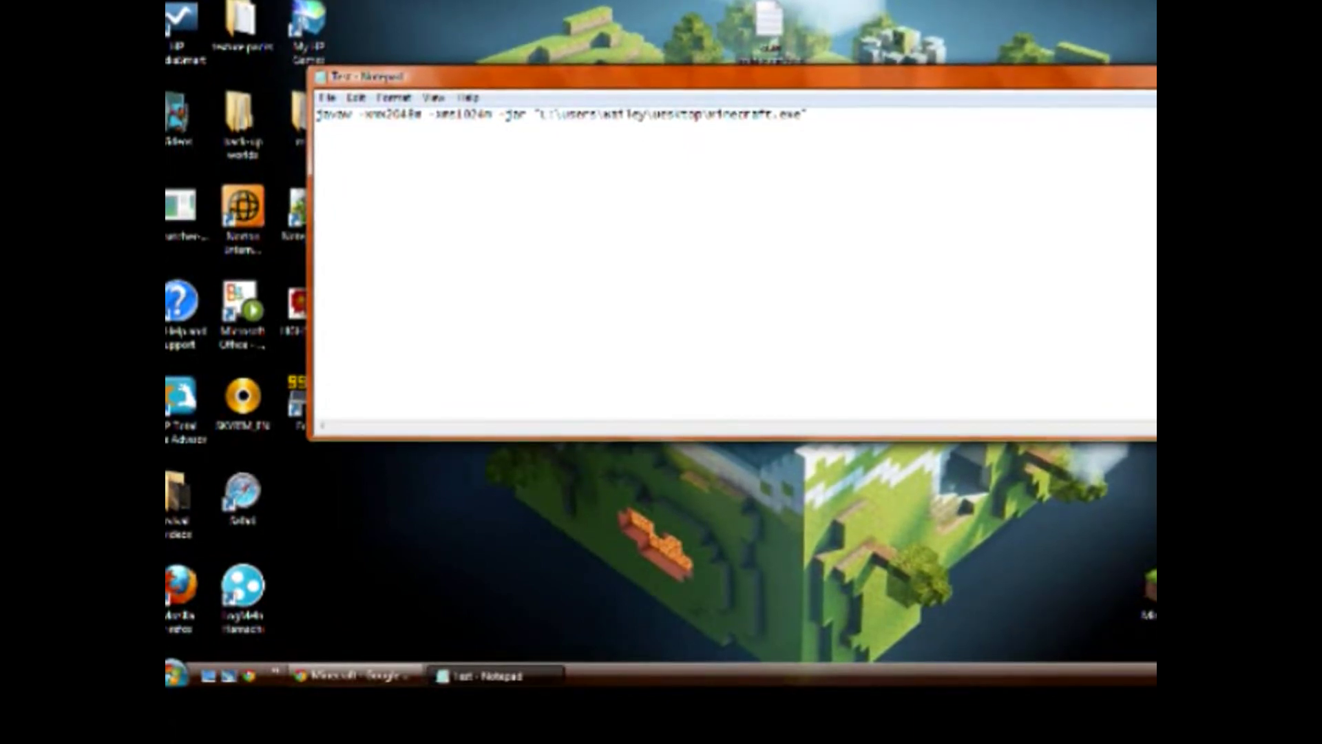
Step: Look up the Windows account name and replace it in the command's path with the placeholder [your username]
left_click(176, 673)
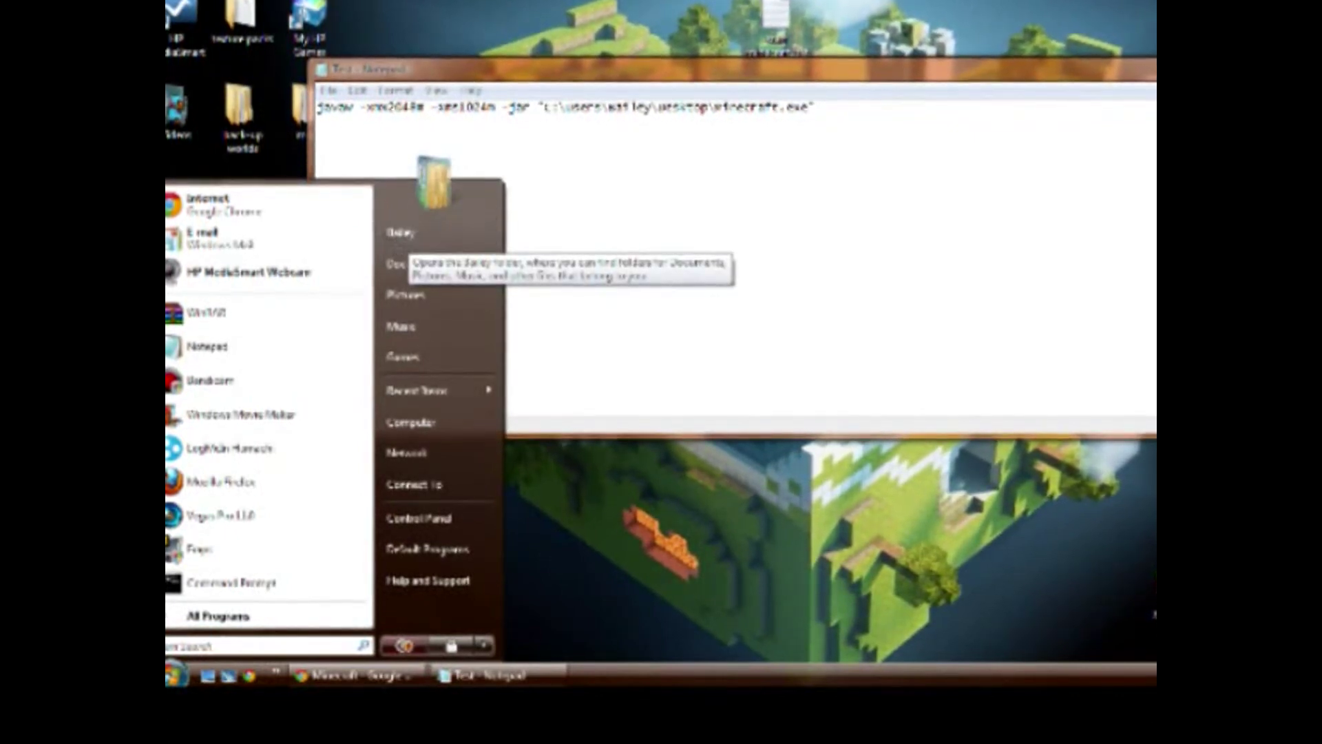
left_click(643, 109)
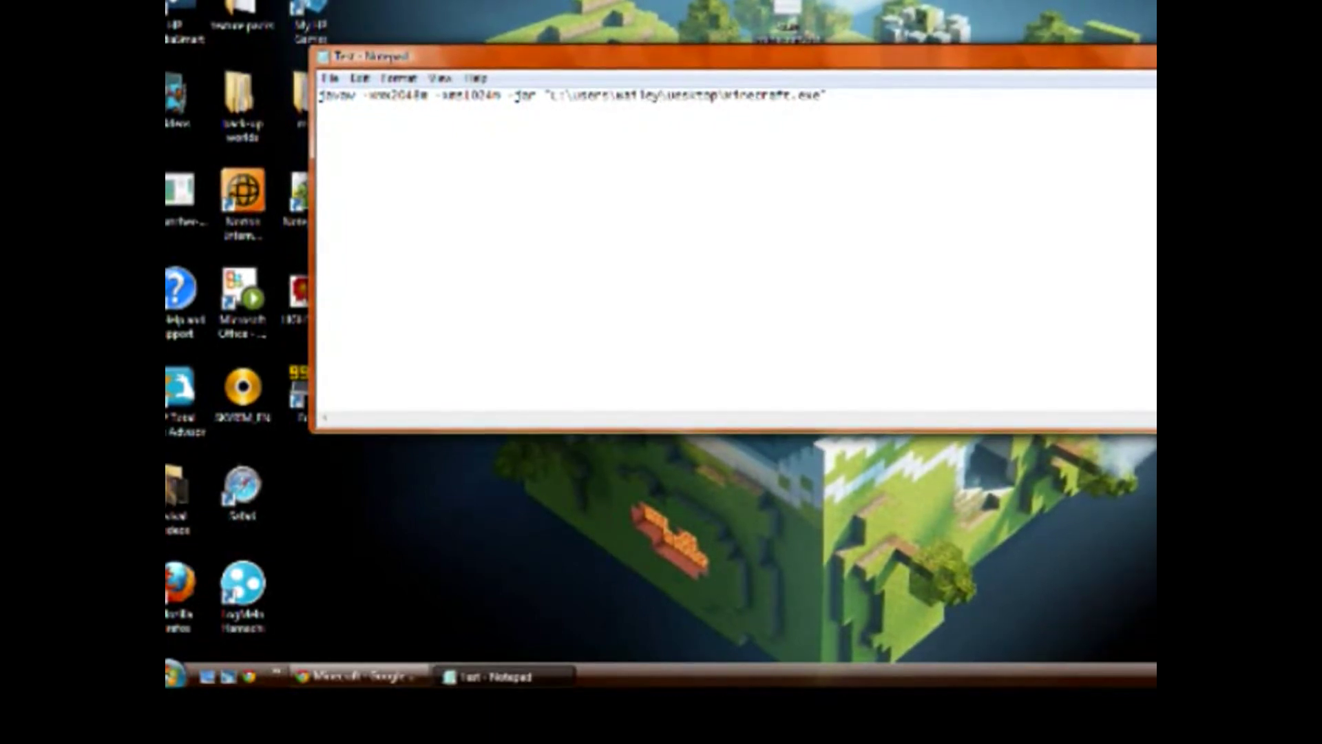
left_click_drag(719, 94, 414, 94)
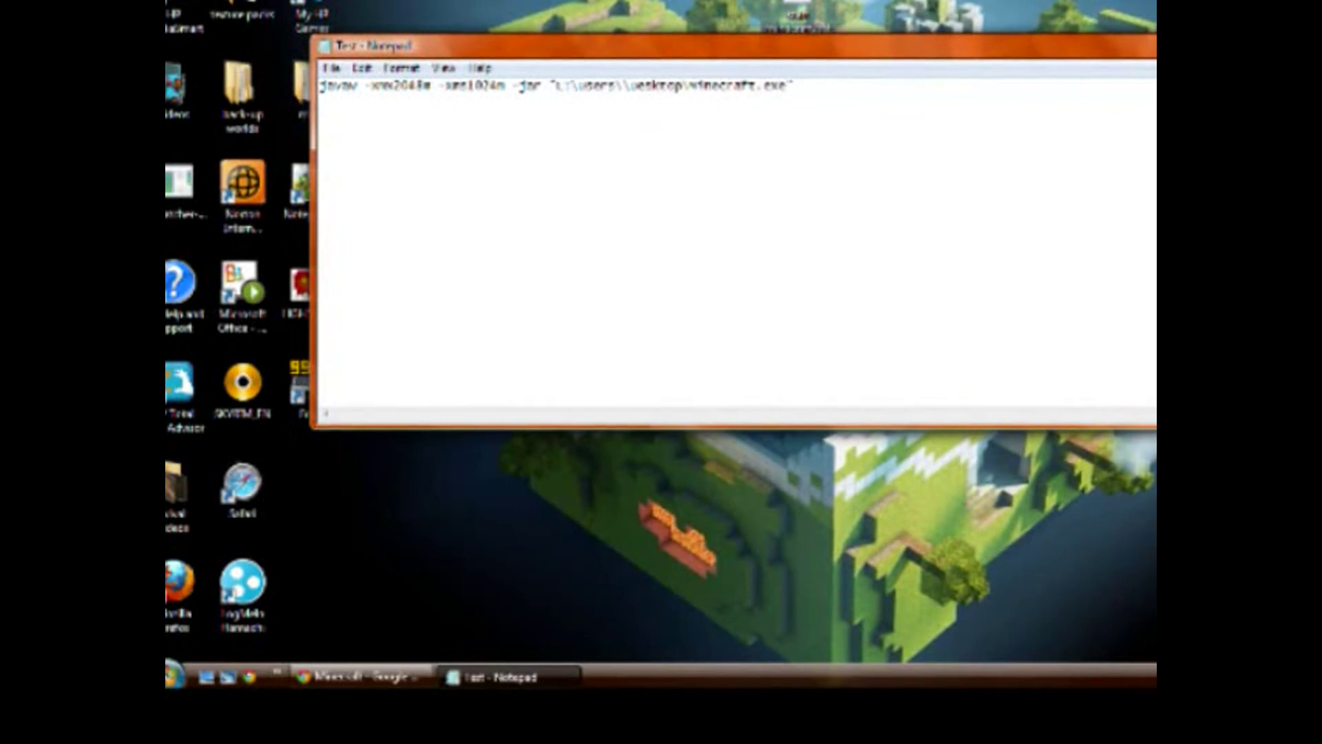
type("r username]")
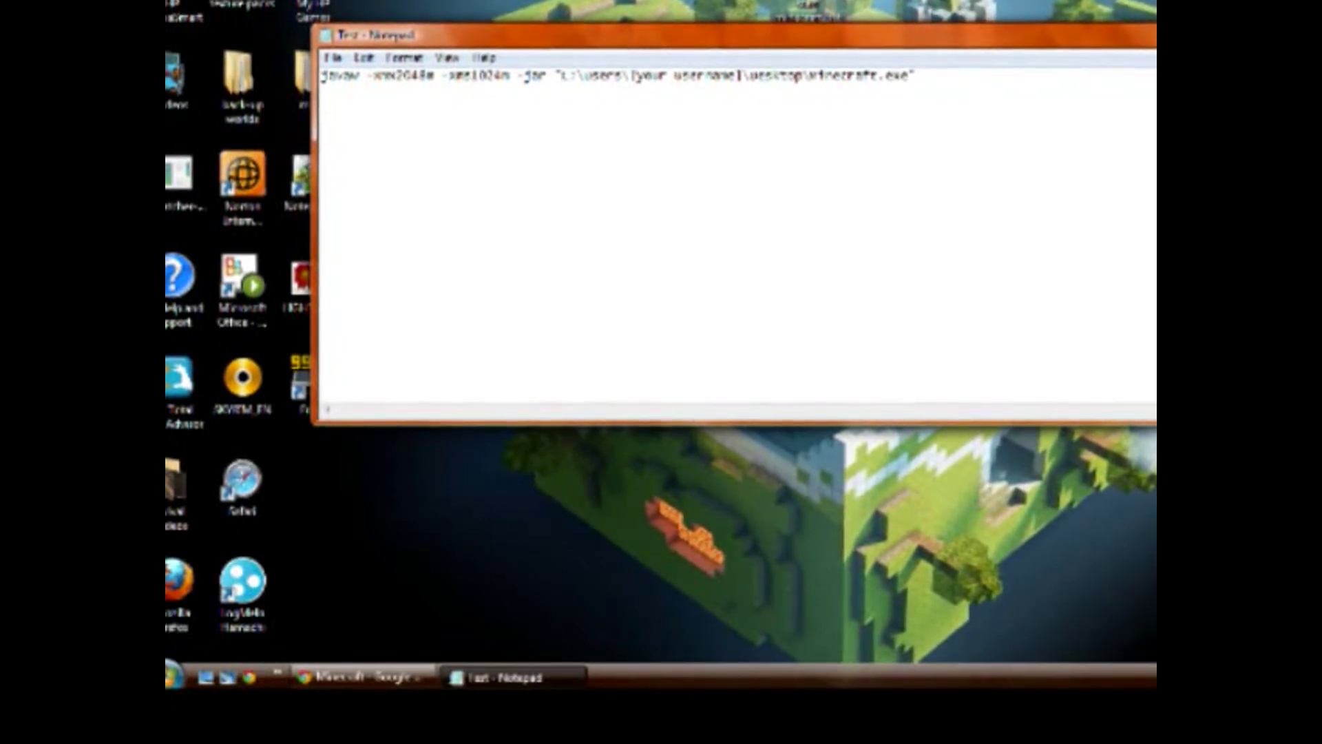
Step: Save the document to the desktop as Minecraft.bat with the All Files type and close it
left_click(336, 56)
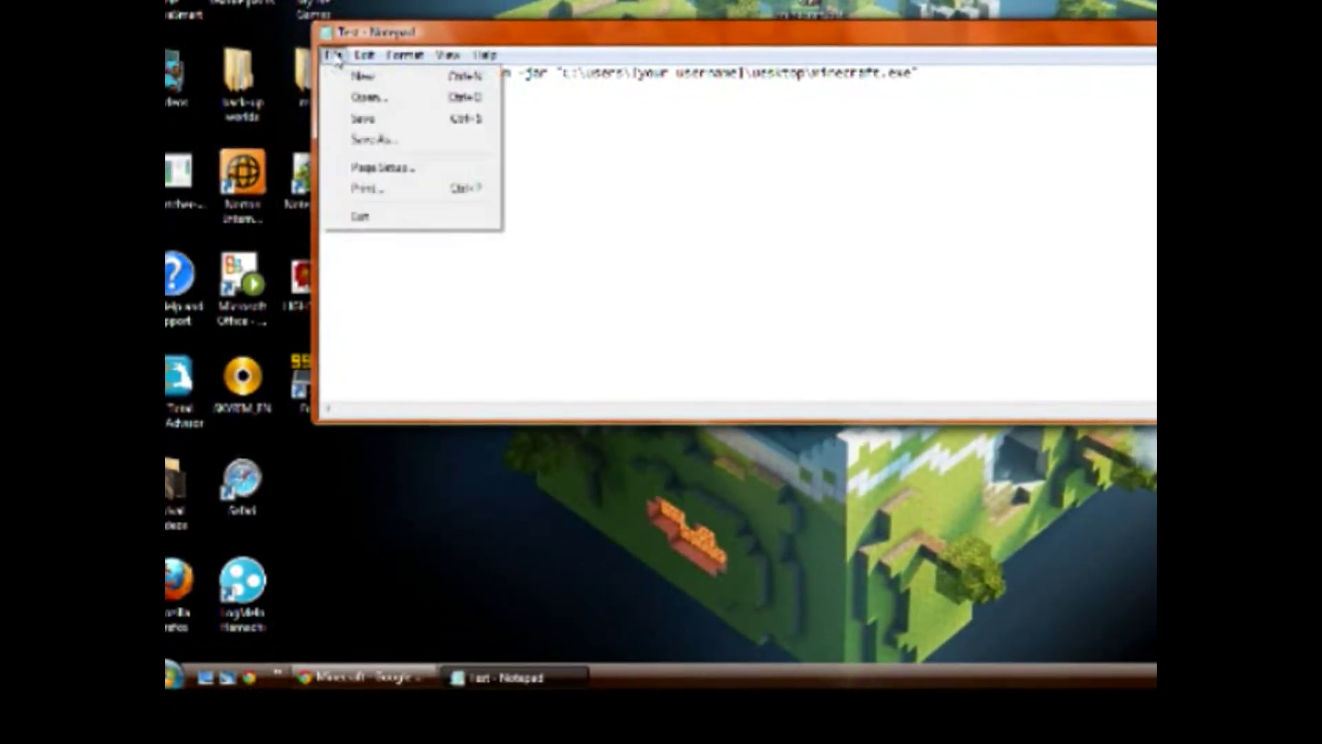
left_click(391, 141)
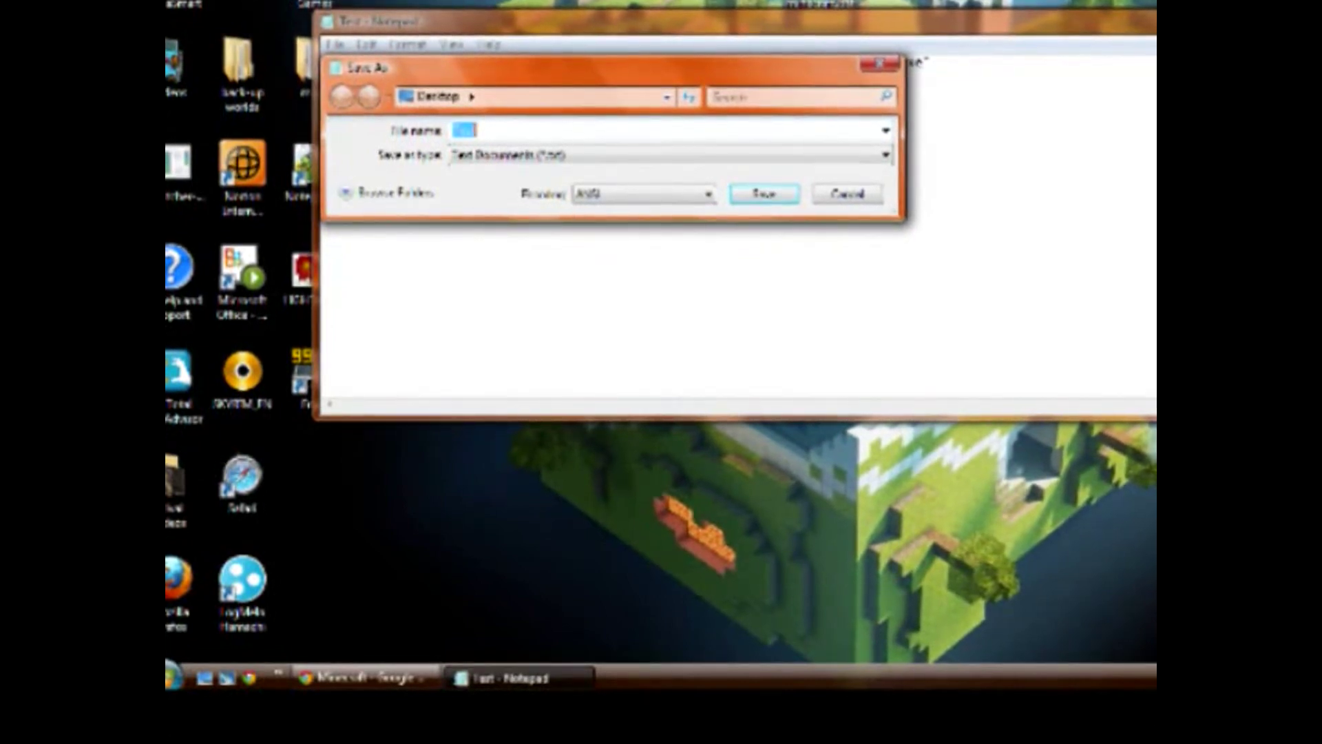
type("Minec")
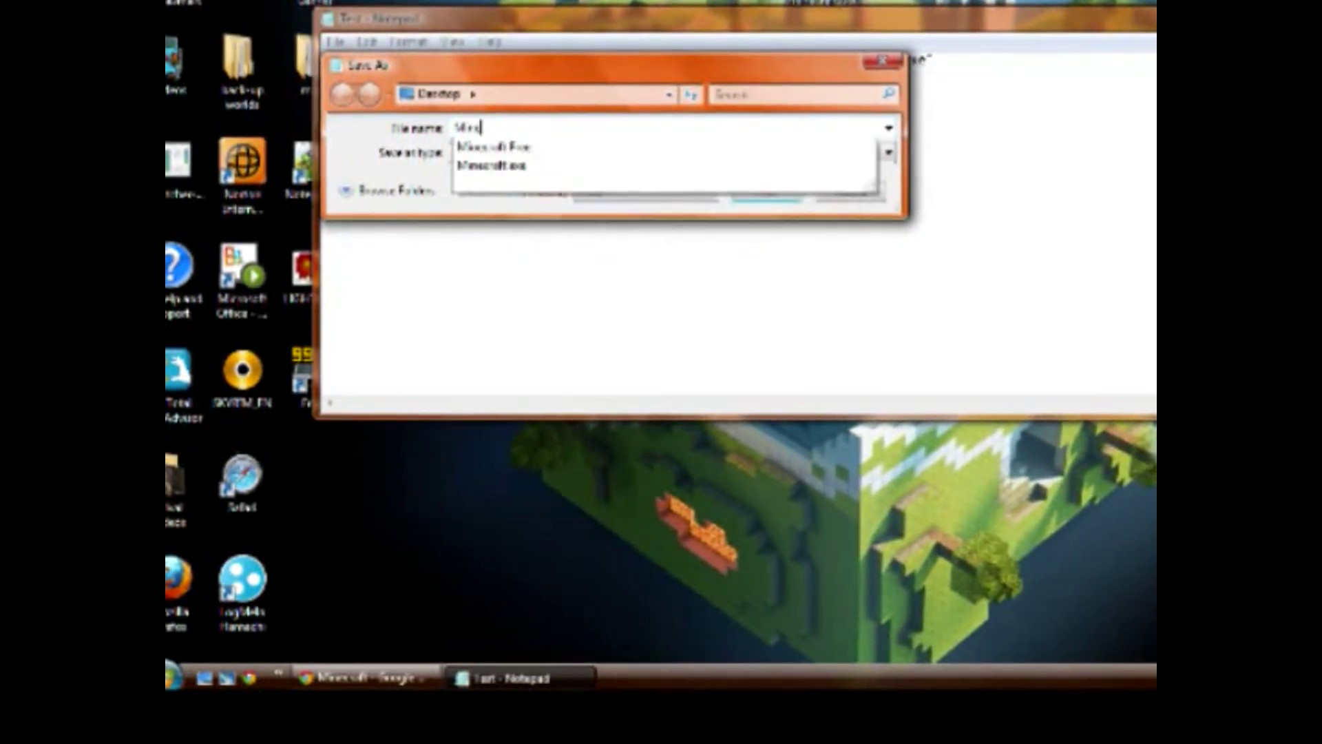
type("raft")
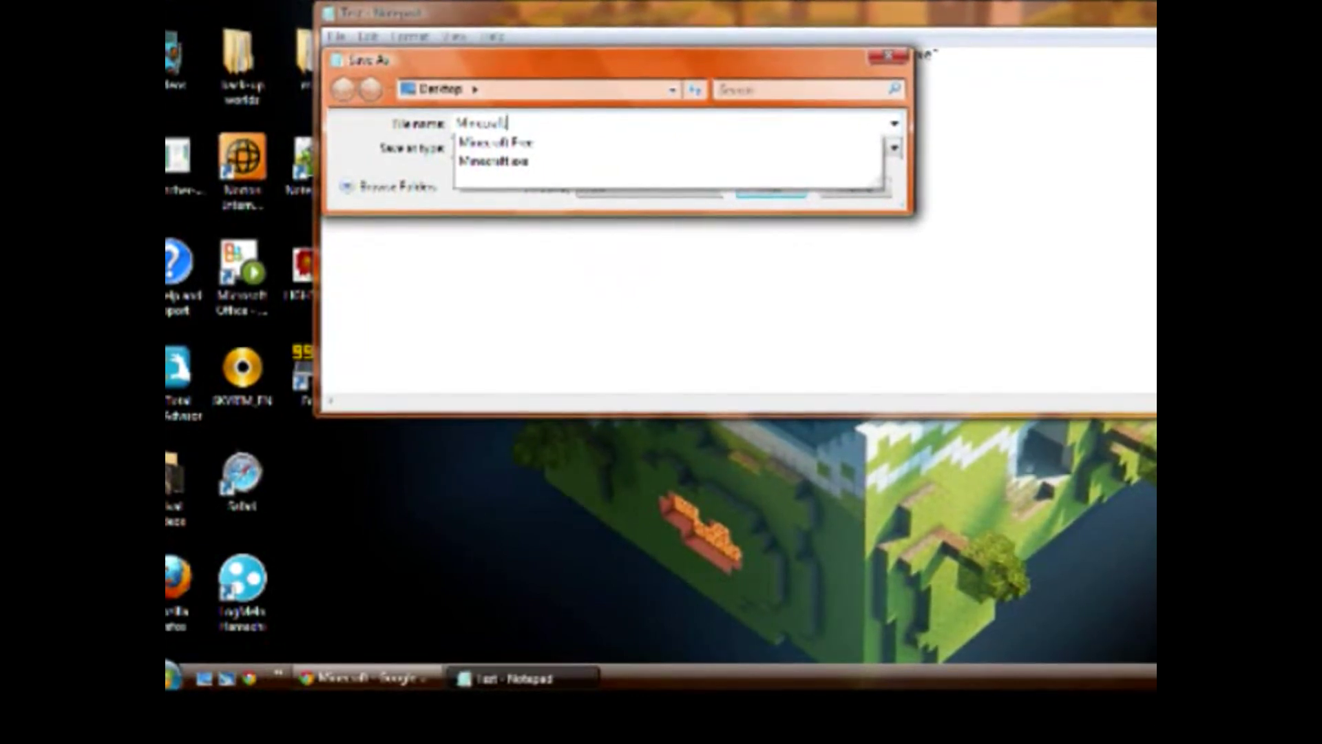
type(".txt")
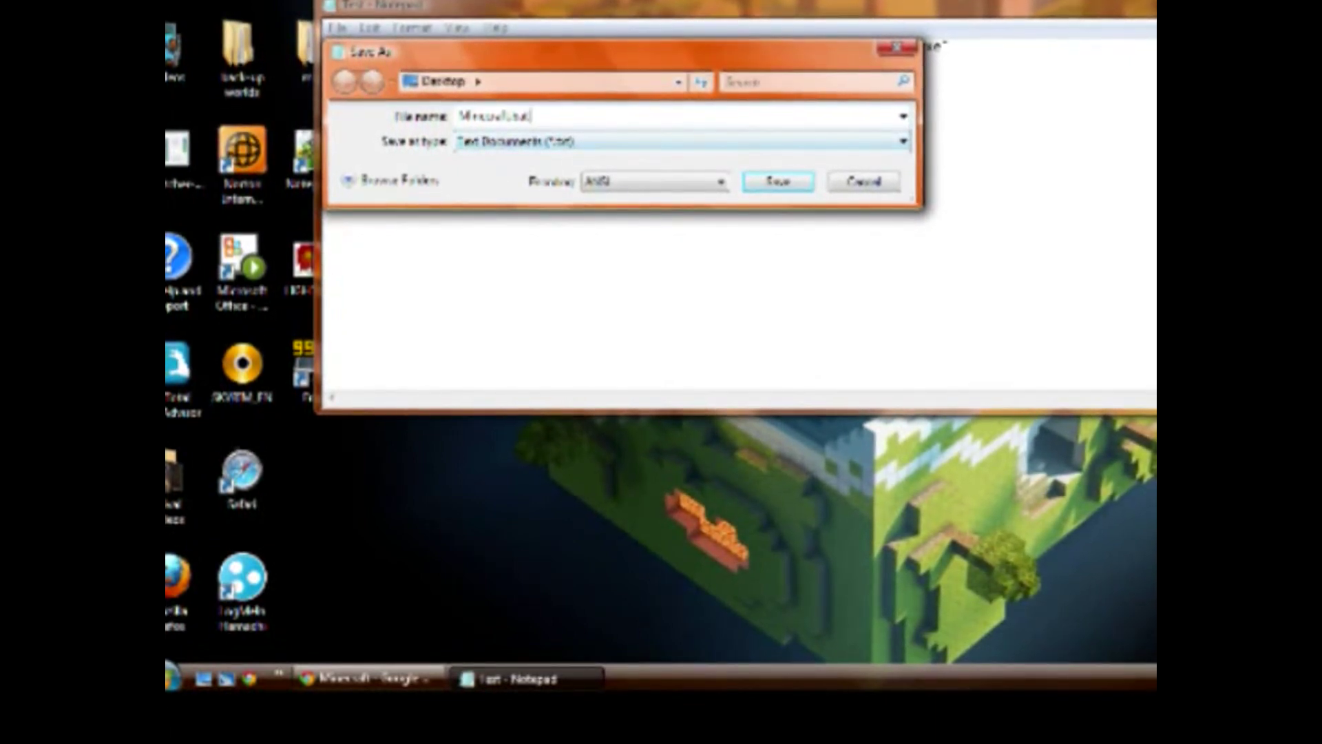
left_click(597, 143)
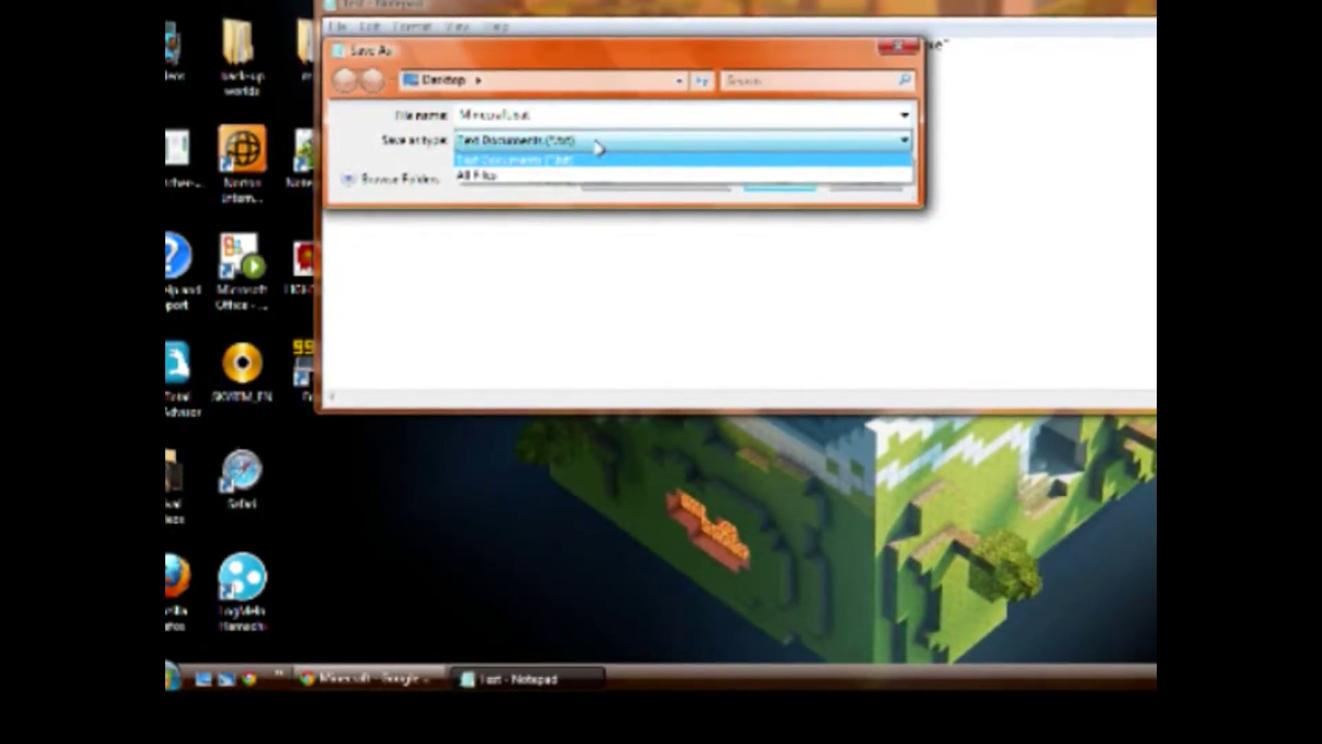
left_click(509, 174)
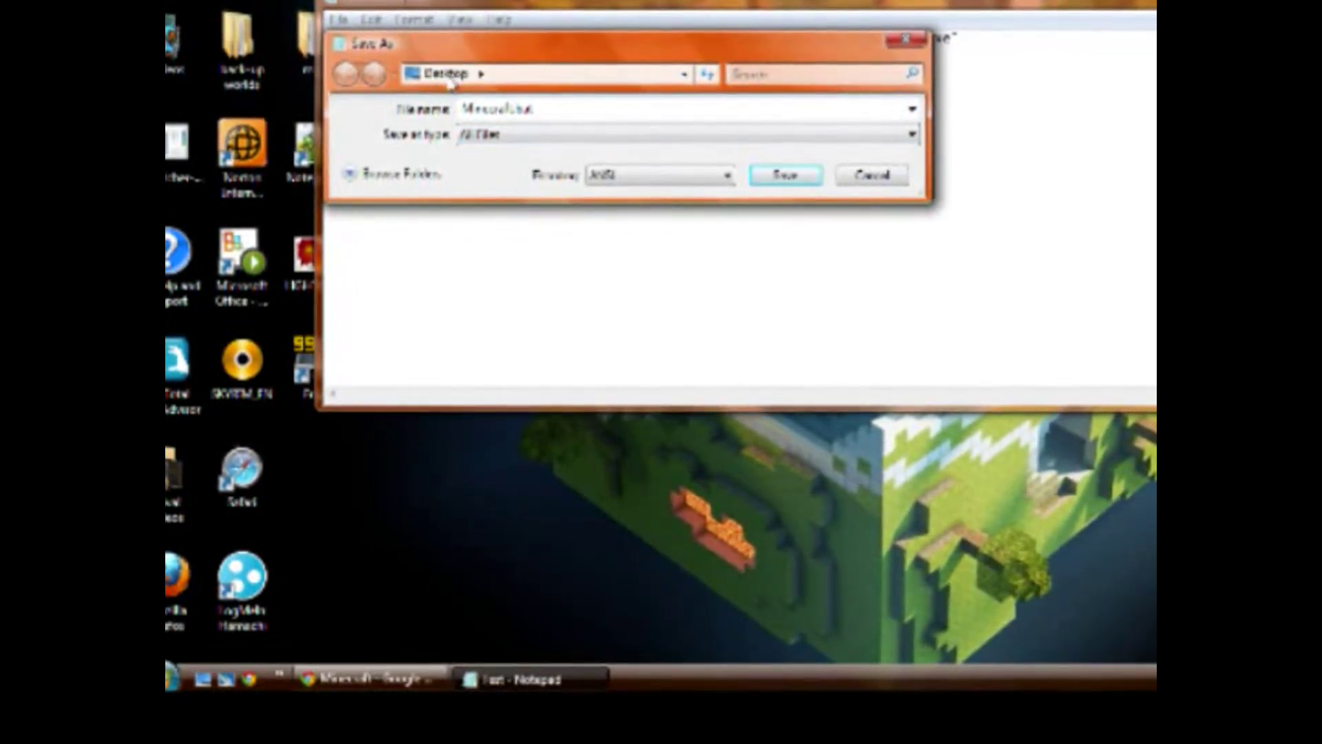
left_click(787, 173)
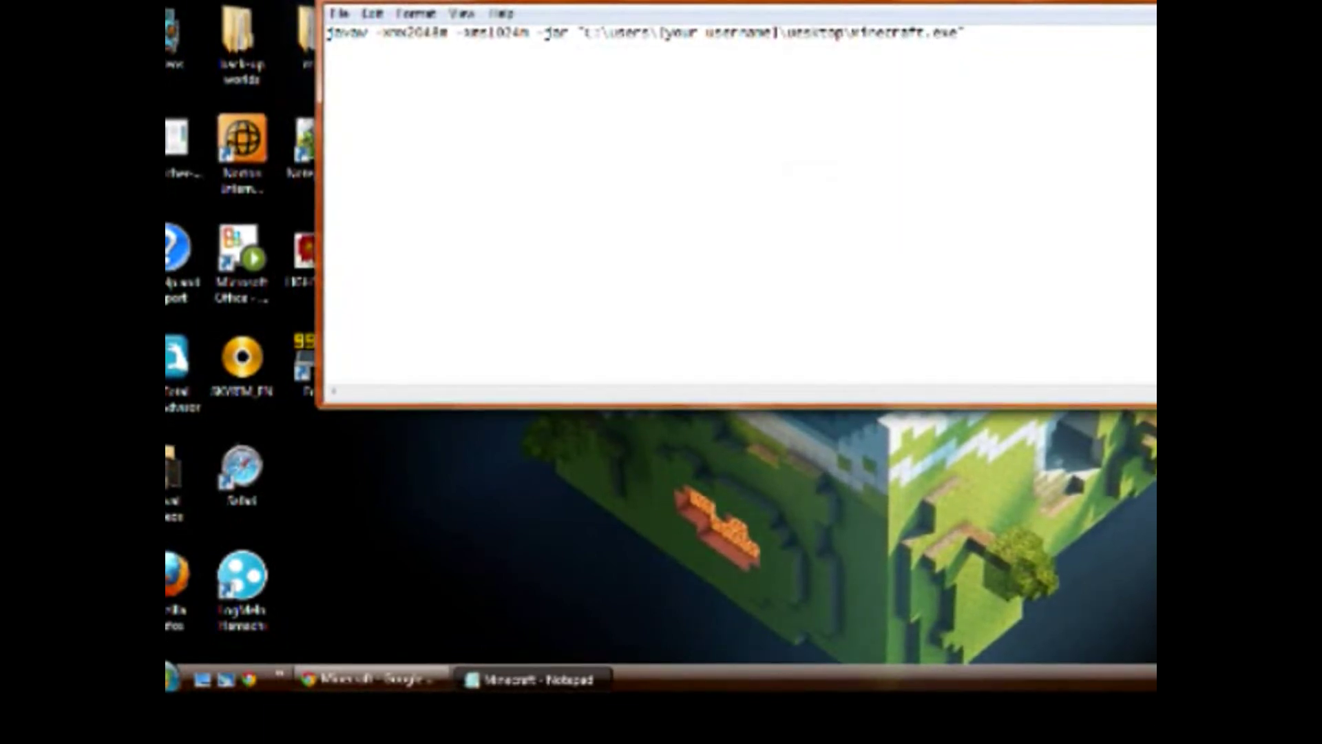
key("alt+F4")
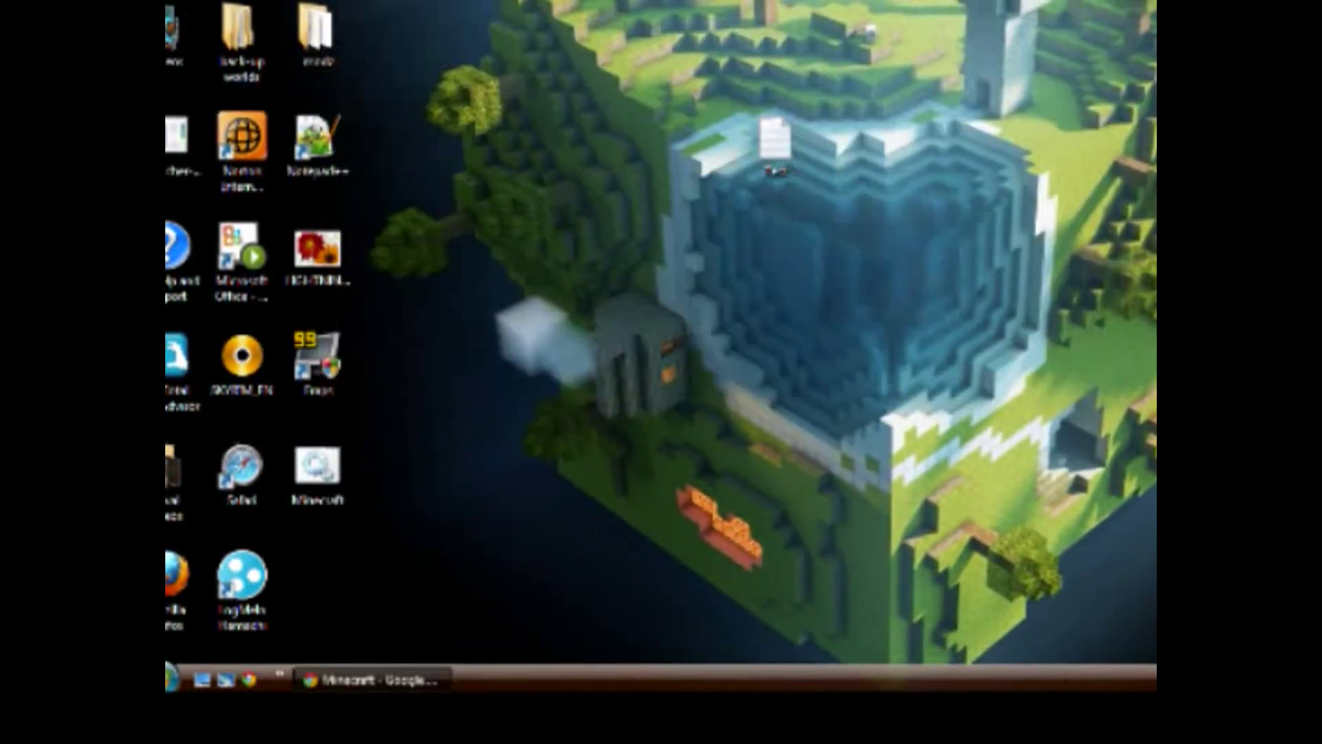
Step: Move the Minecraft batch file to a free area of the desktop, run it and close the launcher dialog
left_click_drag(317, 468, 913, 219)
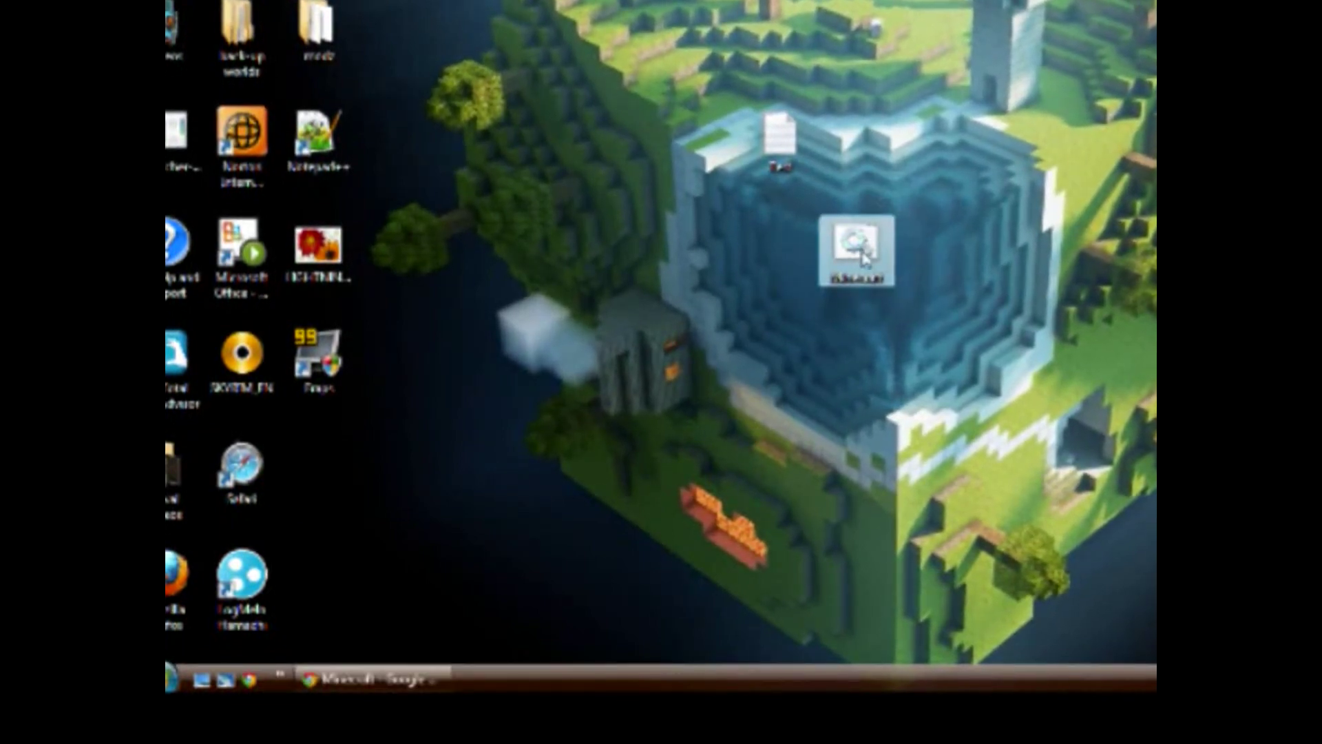
left_click(893, 249)
left_click_drag(796, 222, 950, 271)
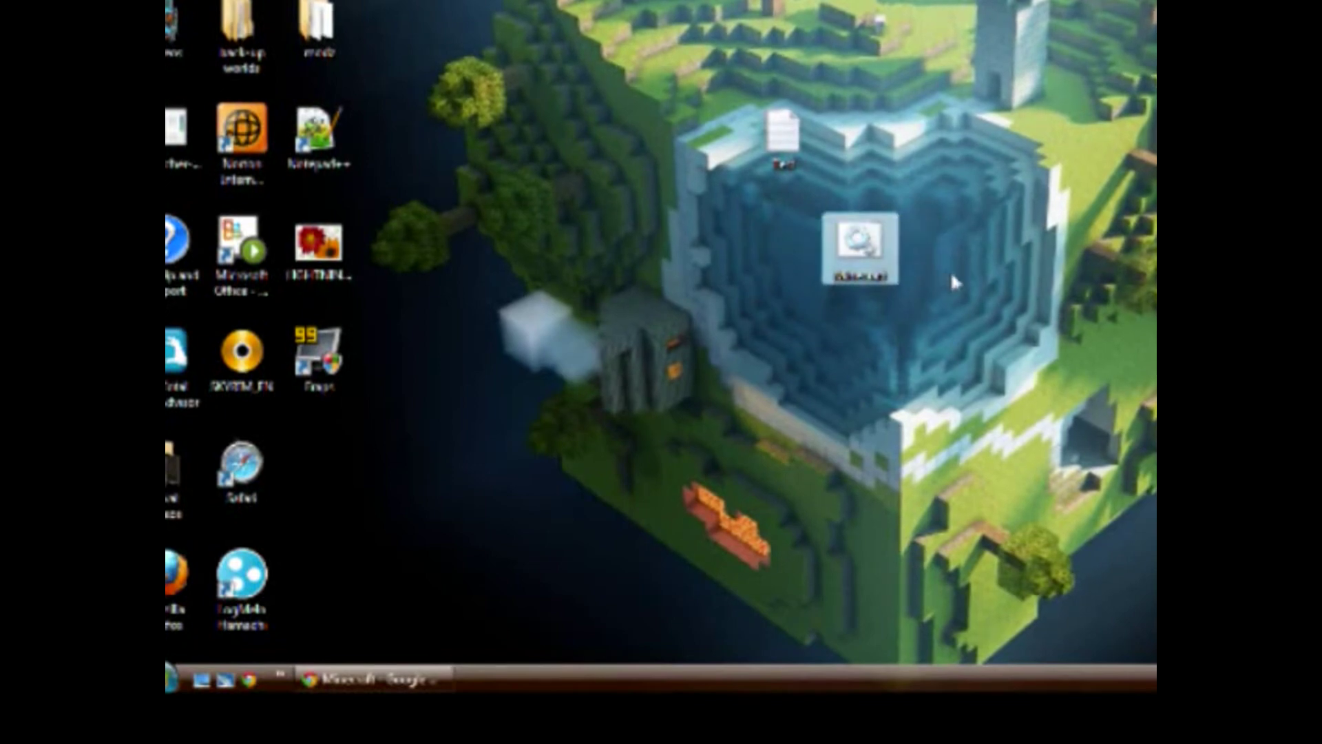
double_click(872, 247)
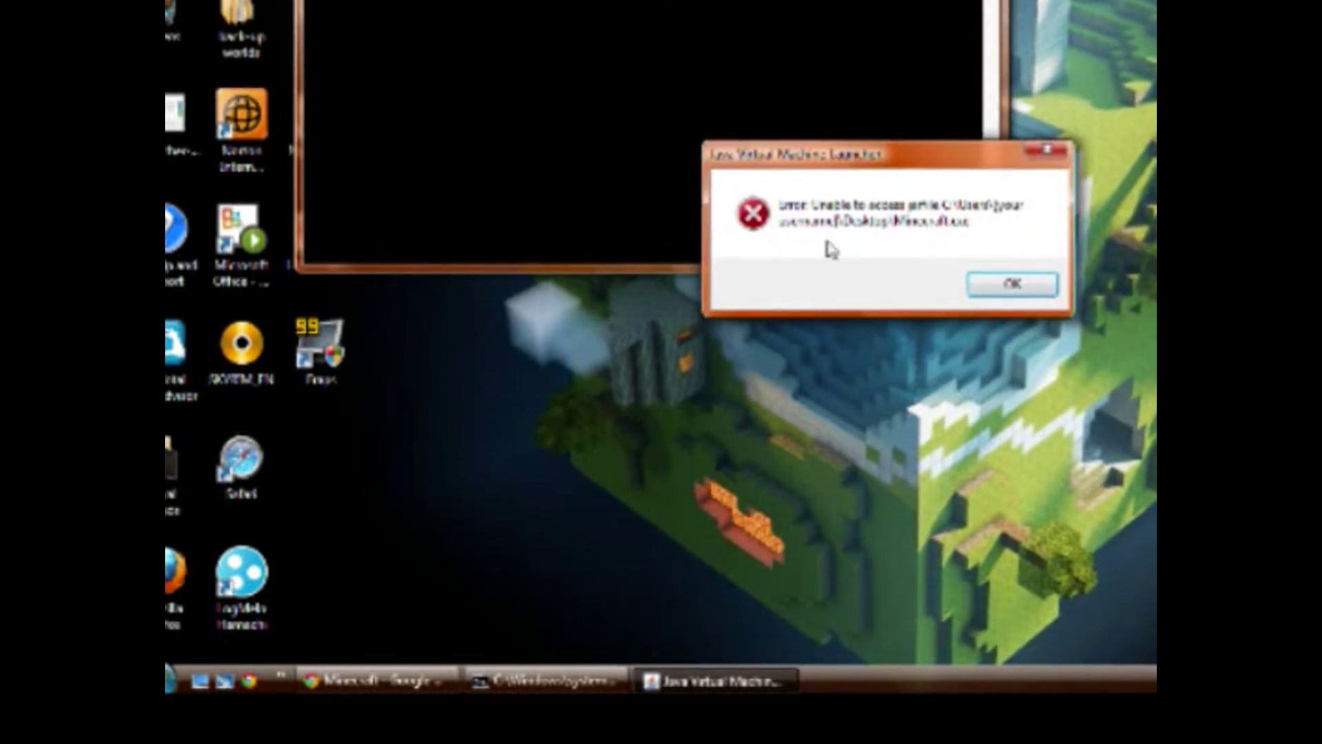
left_click_drag(881, 162, 706, 61)
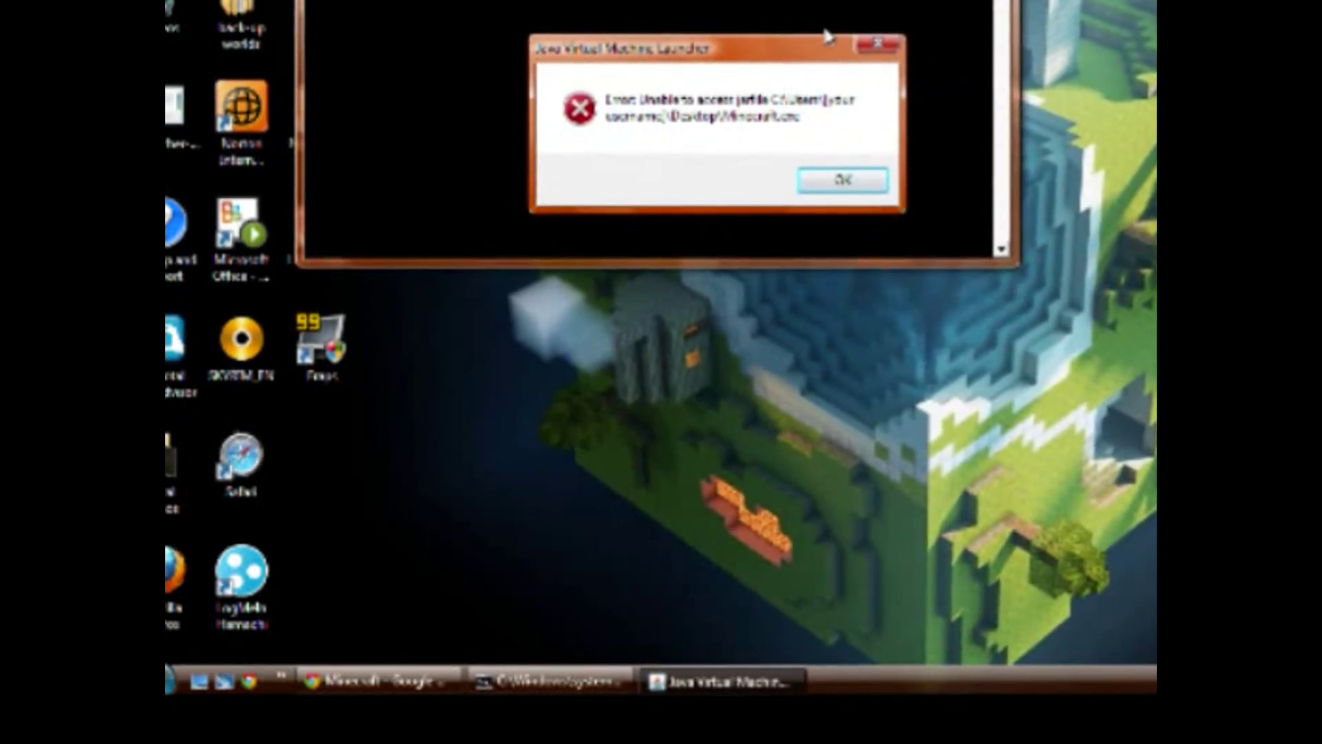
left_click(877, 45)
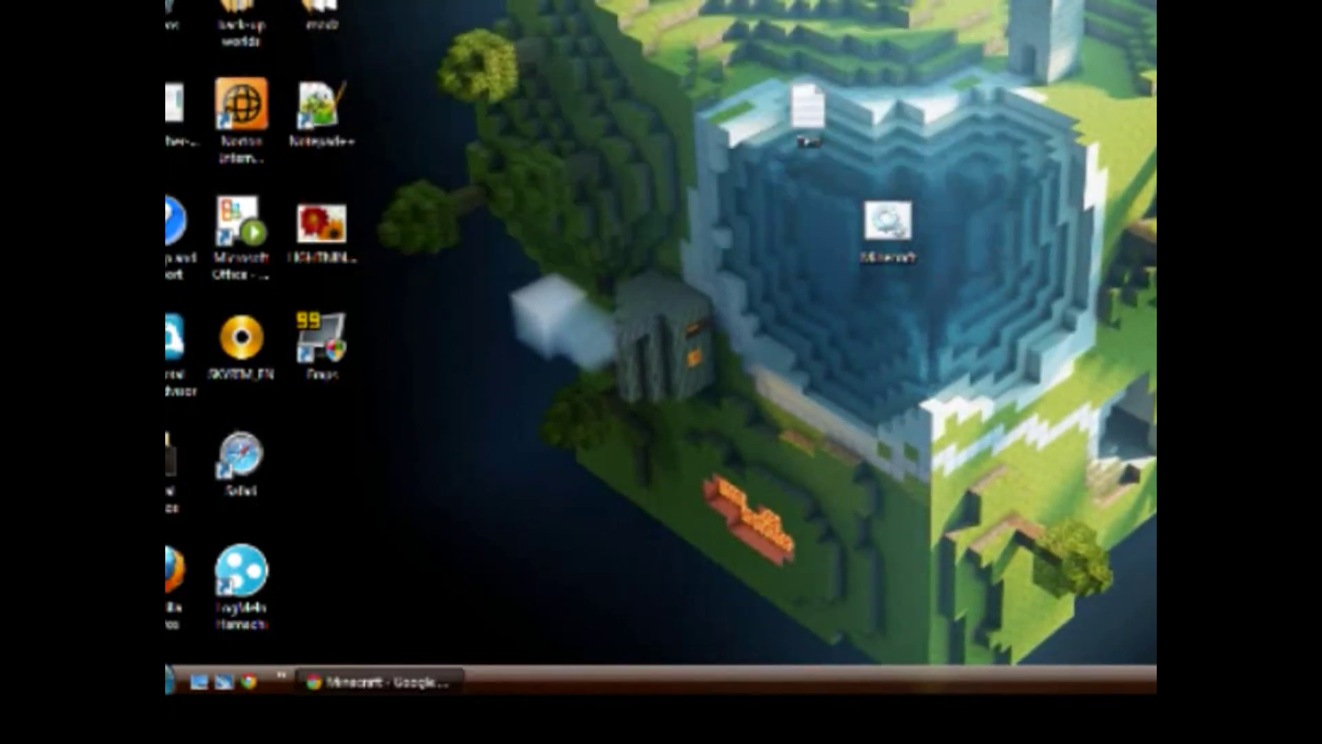
Step: Move the Minecraft batch file beside the Test document and delete it to the Recycle Bin
left_click_drag(902, 224, 911, 79)
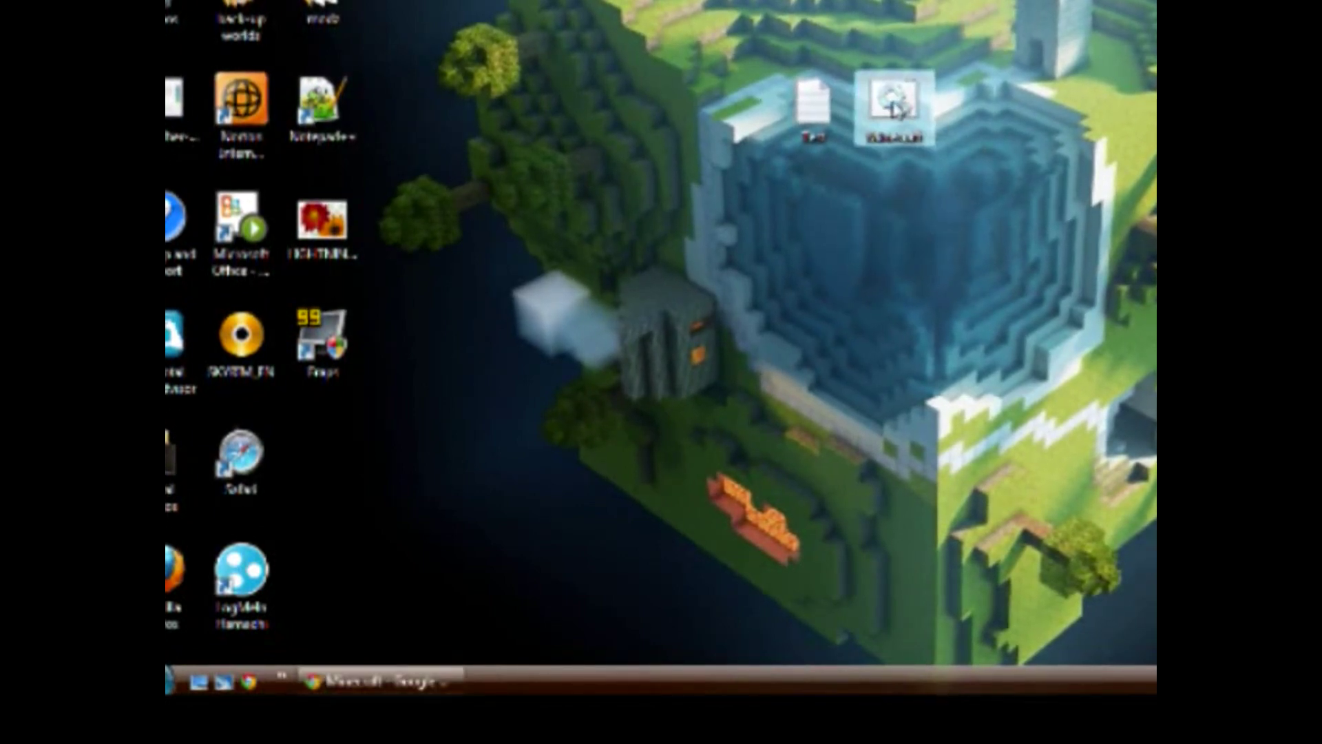
right_click(895, 104)
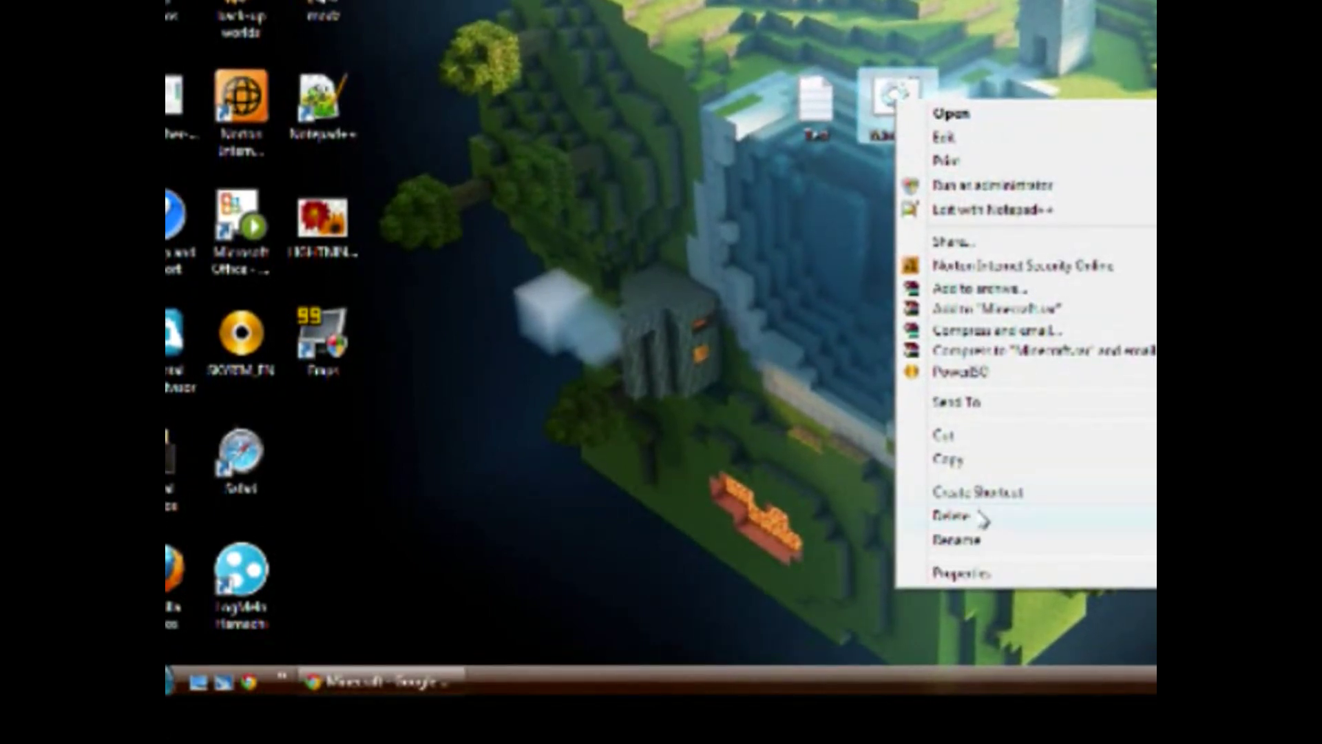
left_click(981, 517)
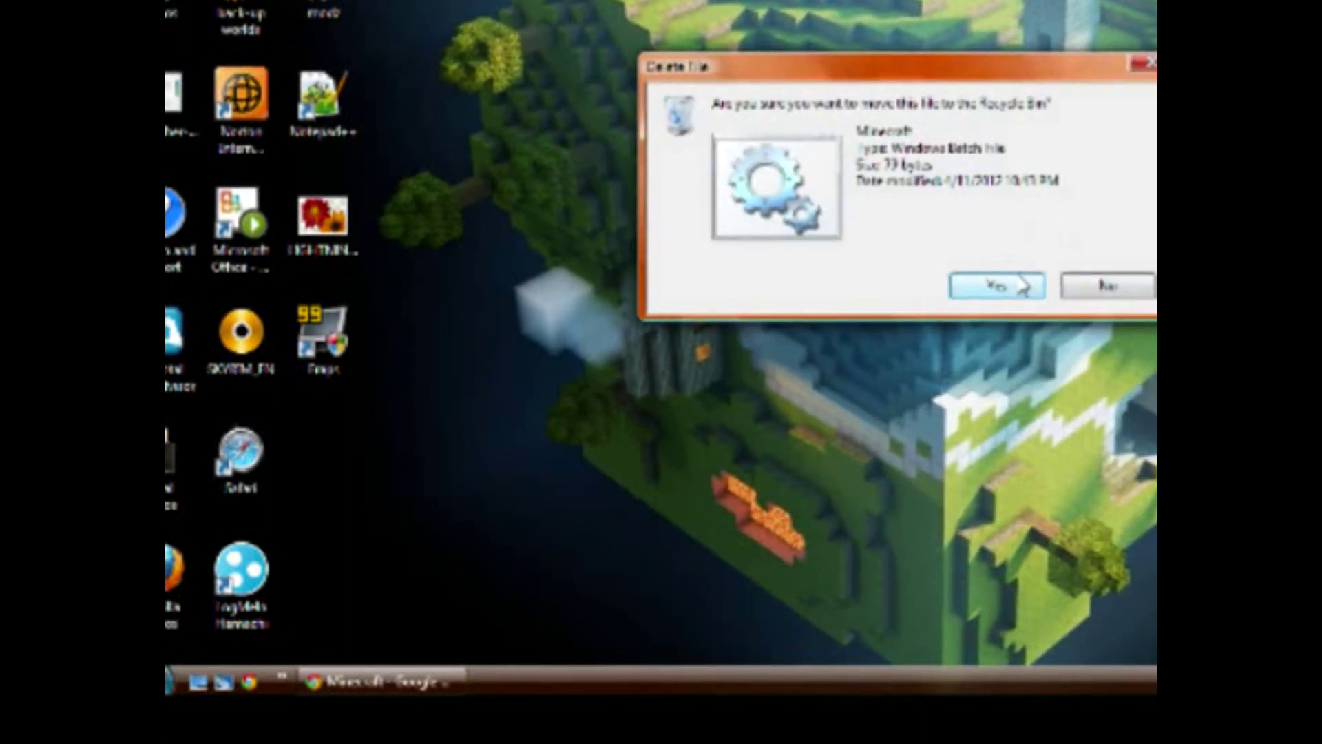
left_click(1018, 286)
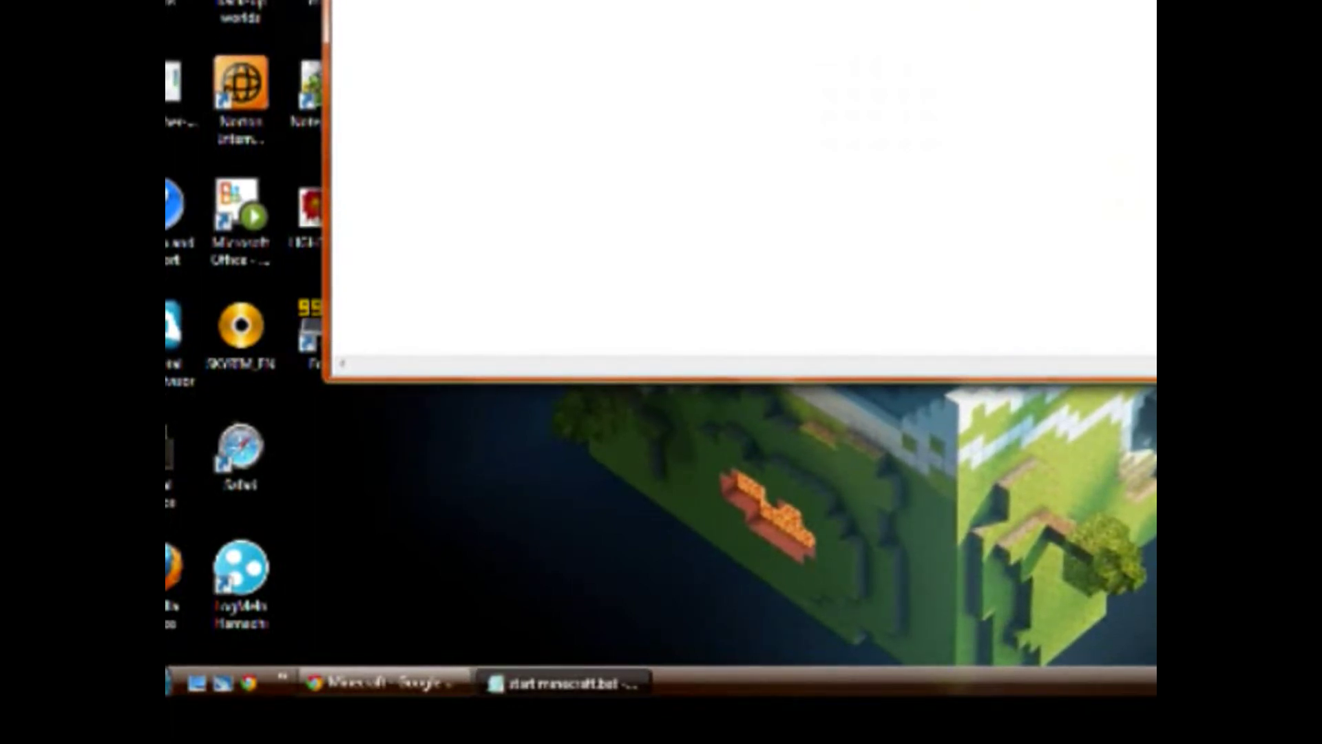
Step: Check the computer's installed memory and system type in its system properties, and close the System window
left_click(169, 682)
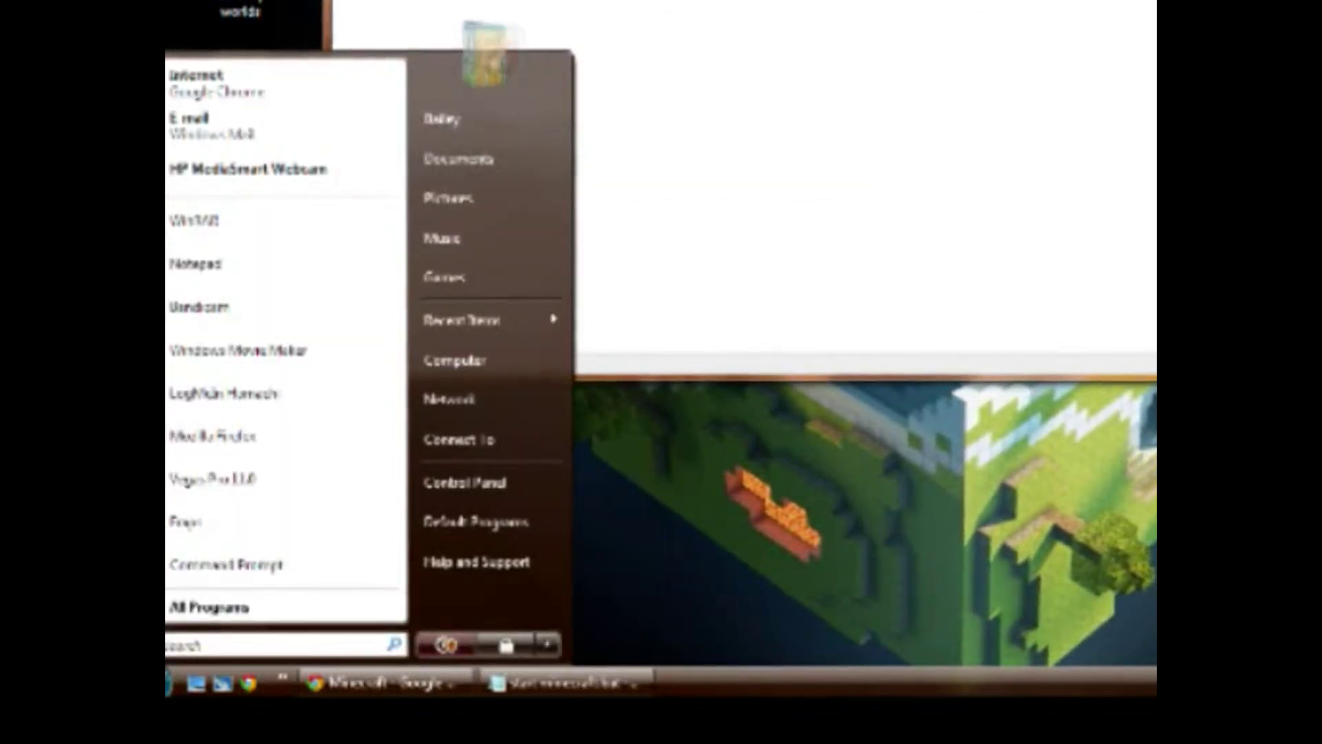
key("Escape")
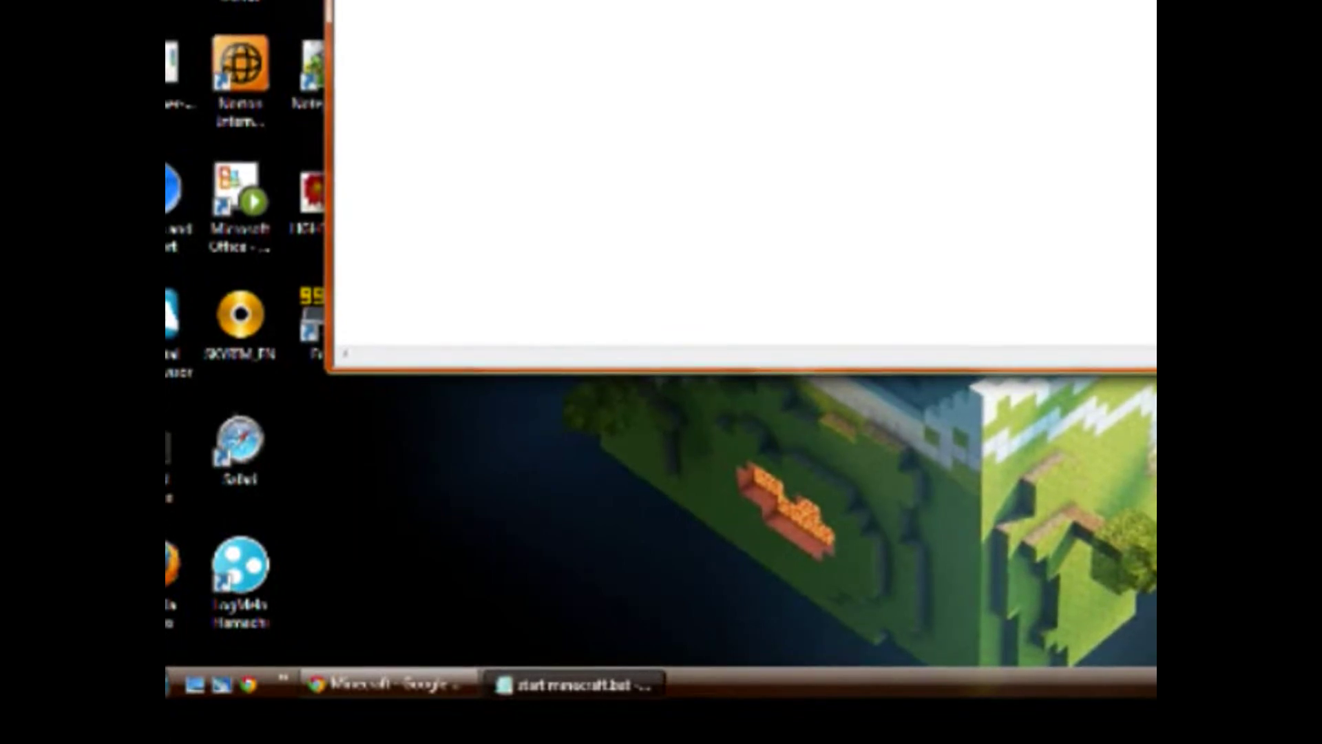
key("super")
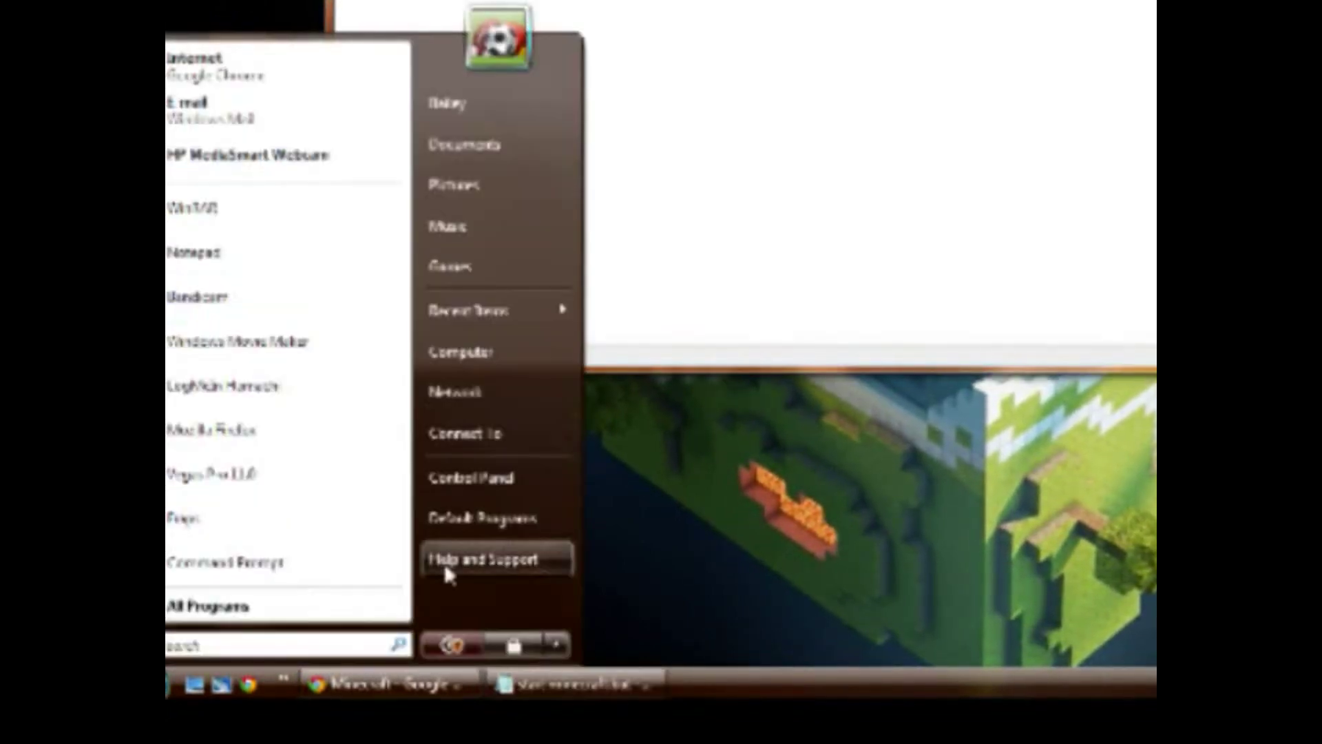
right_click(462, 352)
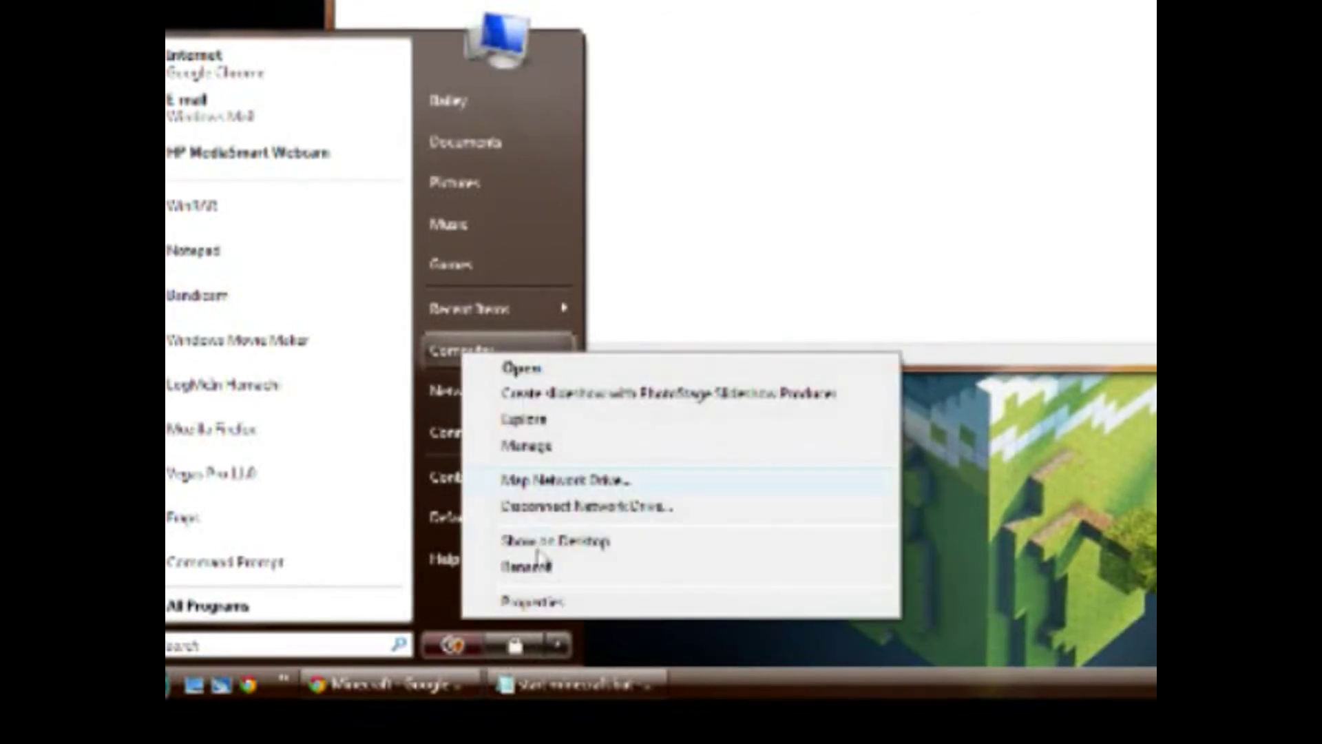
left_click(548, 601)
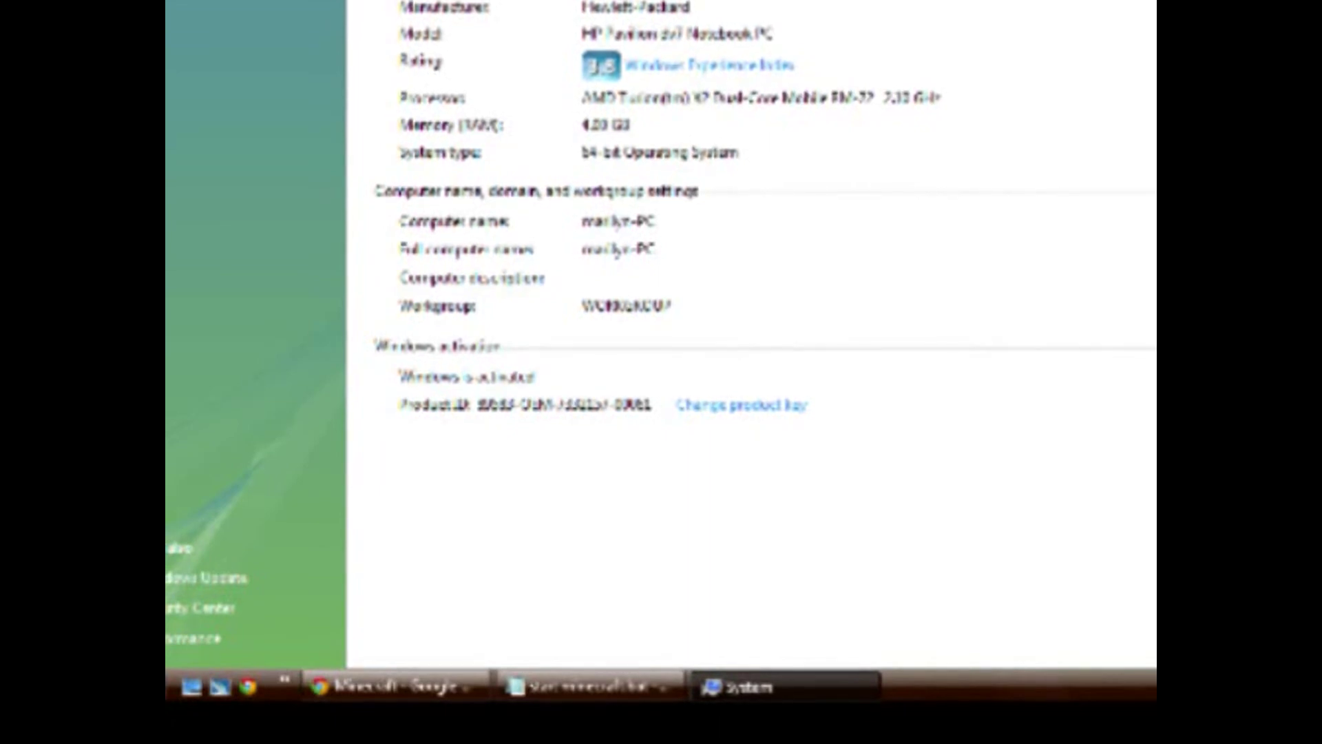
key("alt+F4")
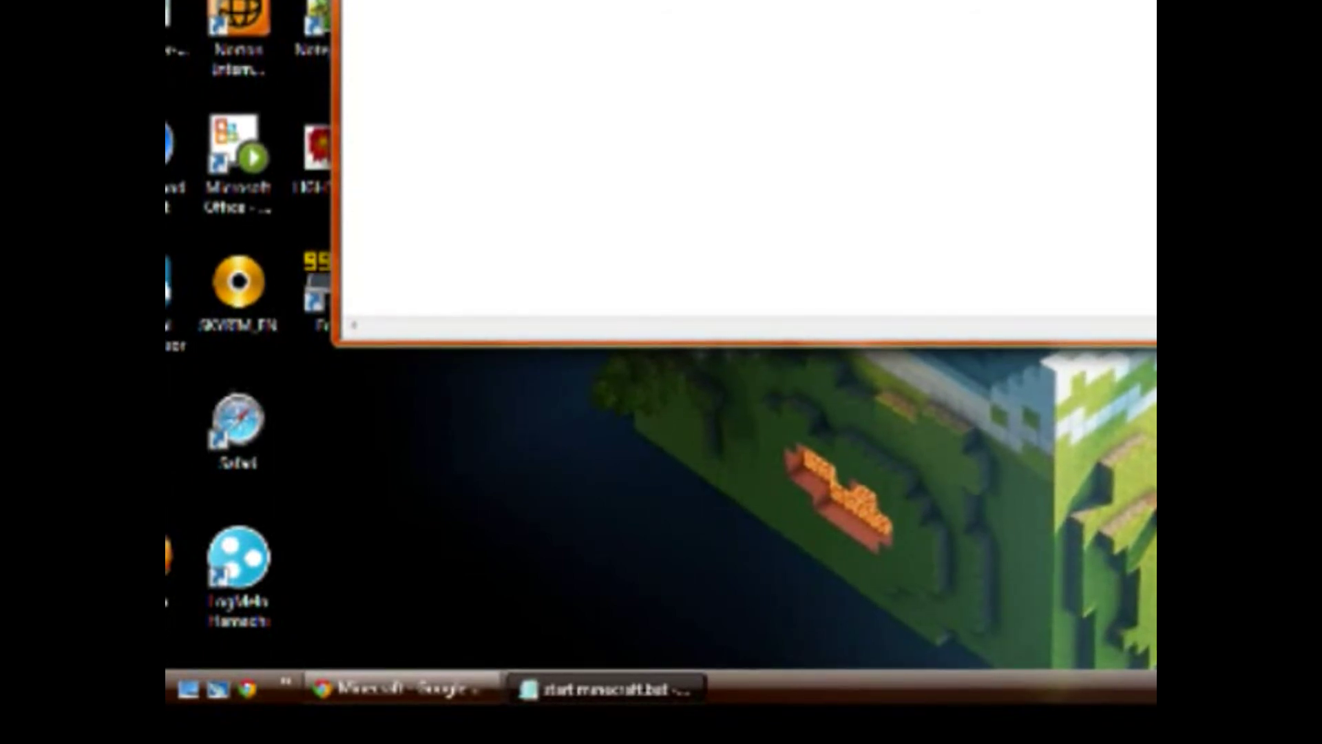
Step: Bring up the save dialog for the start minecraft.bat document and begin entering a file name with "st"
key("alt+f")
key("Escape")
key("alt+e")
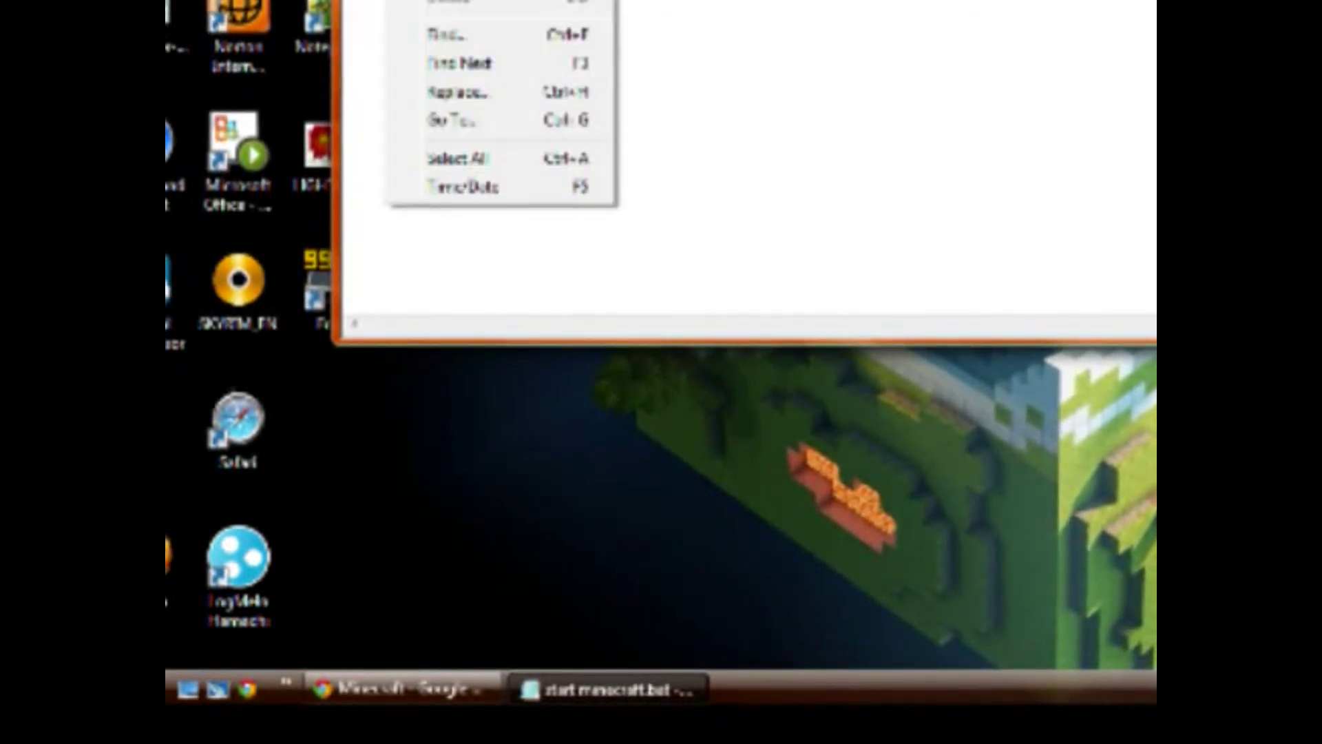
key("Left")
key("Escape")
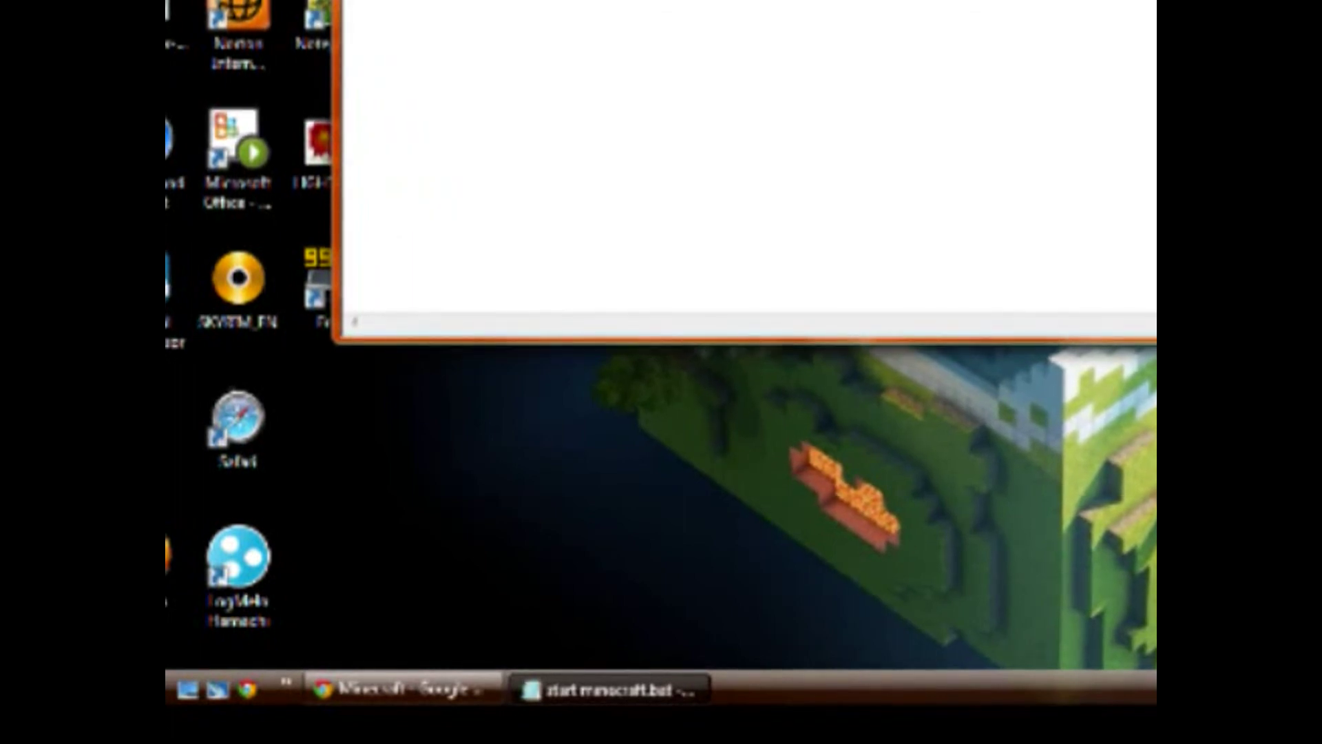
key("ctrl+s")
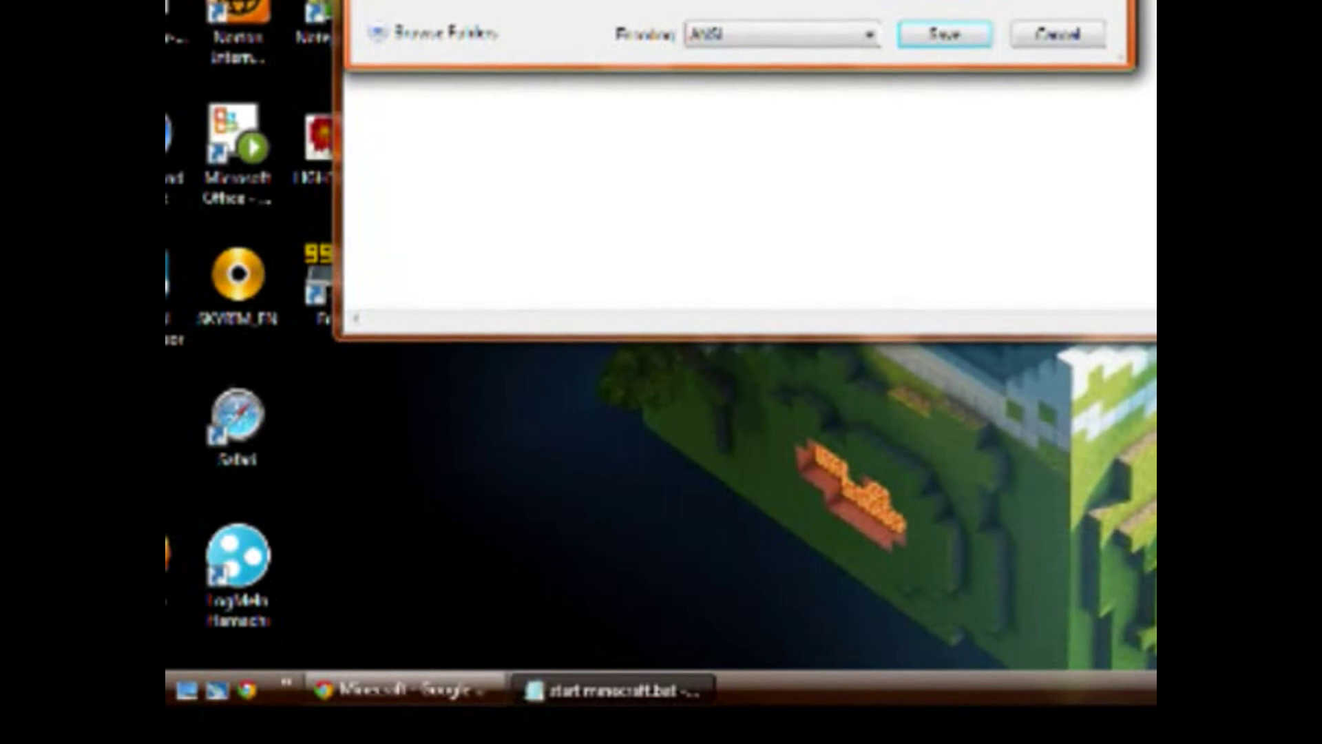
type("st")
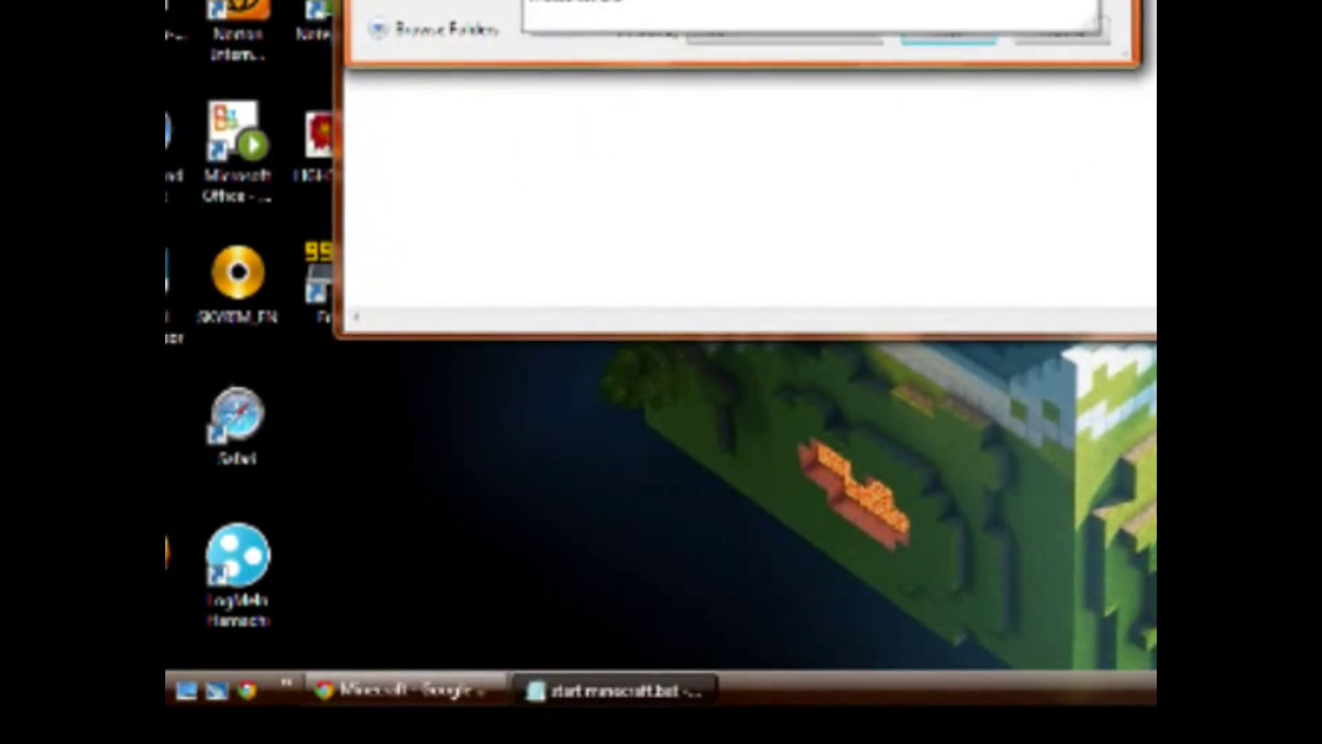